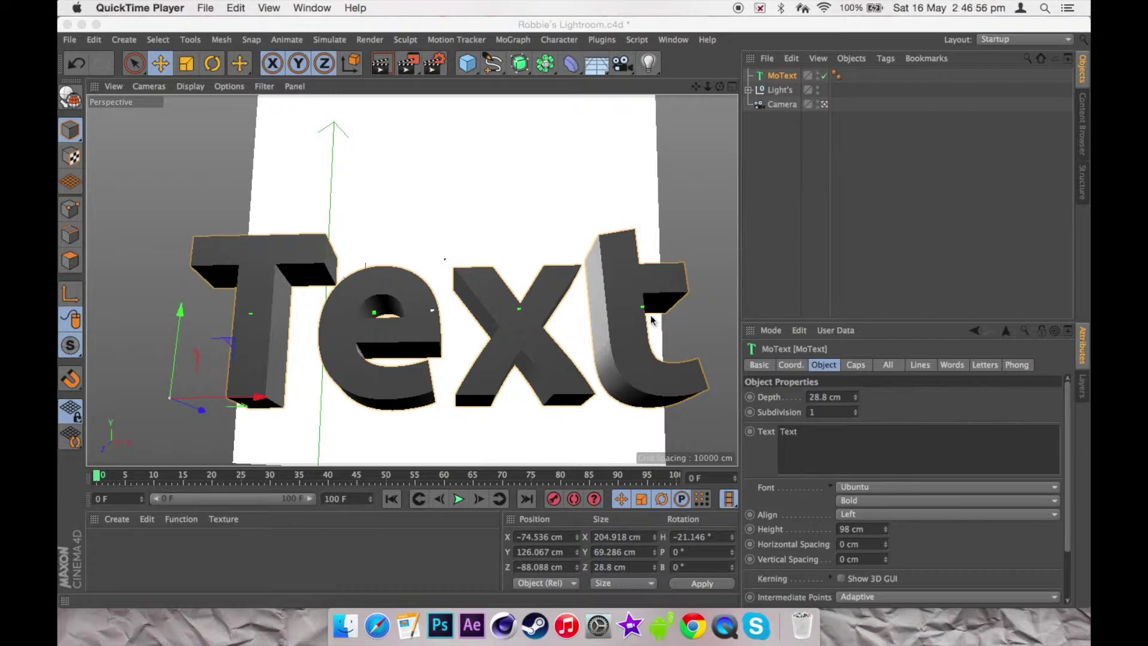
# - Switch back to Cinema 4D and orbit the view slightly around the text
pyautogui.click(440, 626)
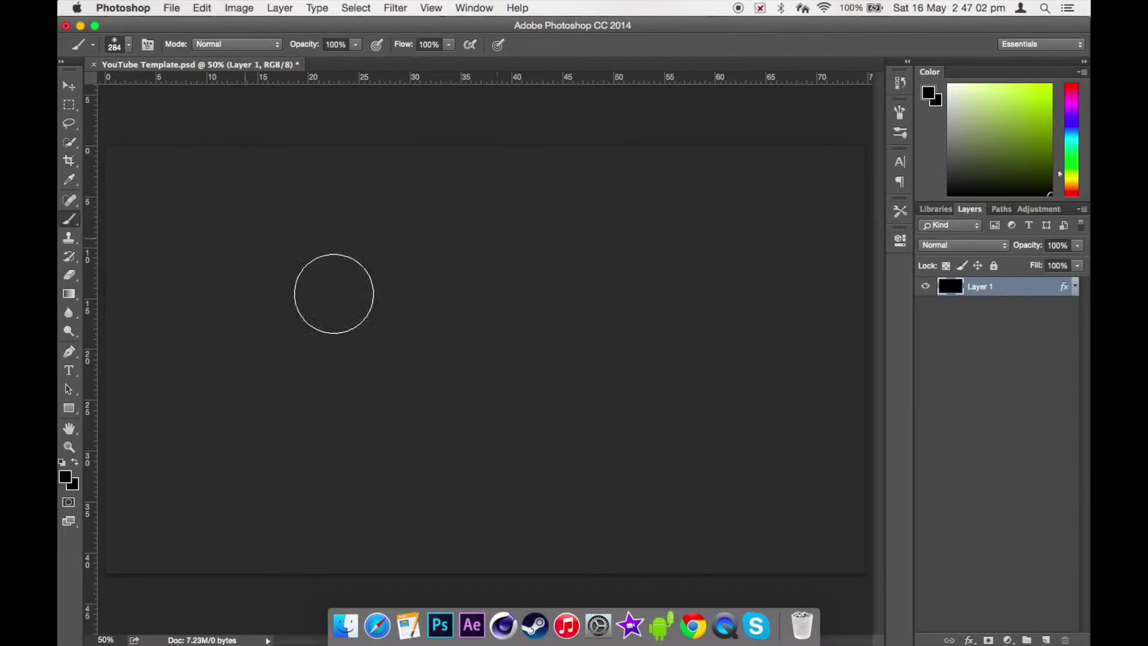
pyautogui.click(81, 26)
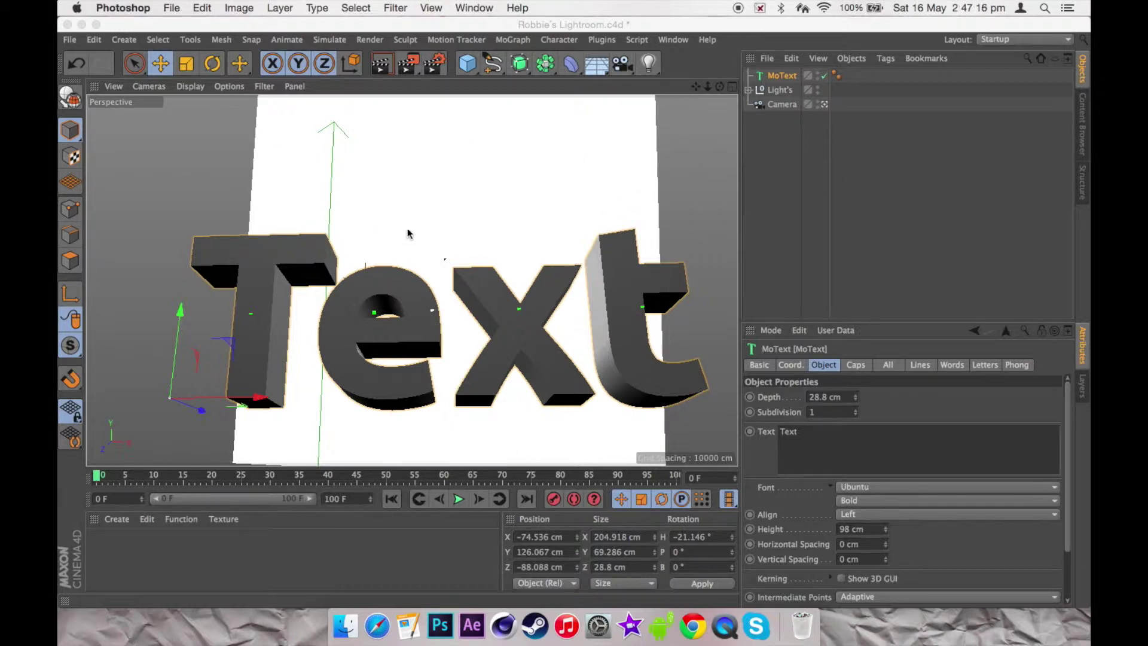
pyautogui.click(720, 90)
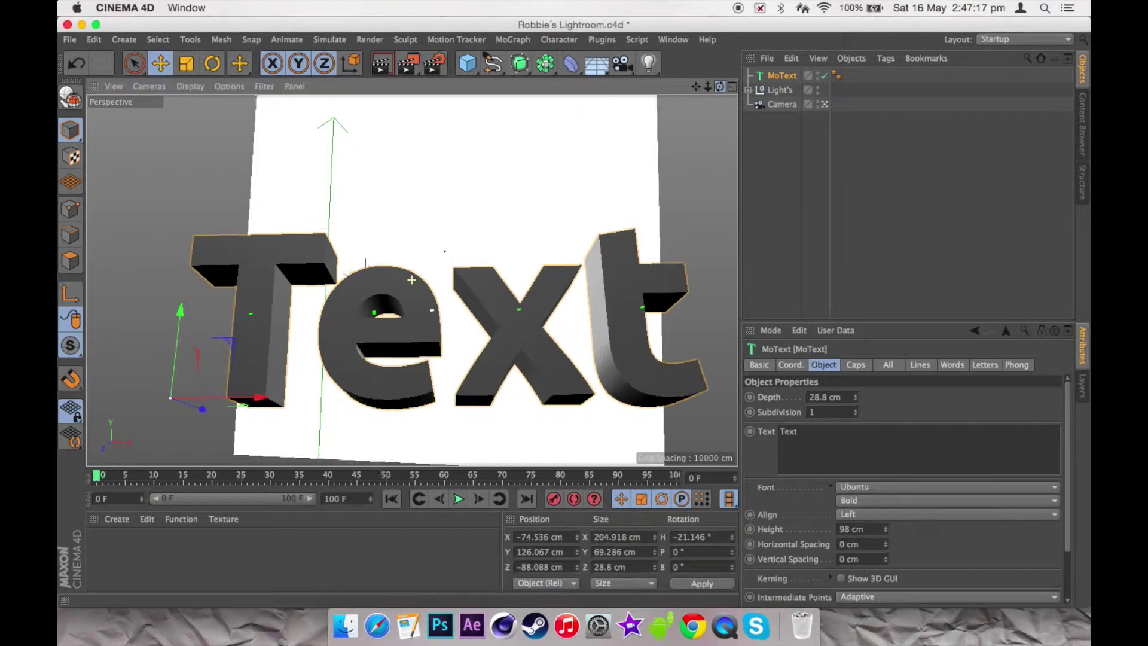
pyautogui.moveTo(720, 90); pyautogui.dragTo(412, 280)
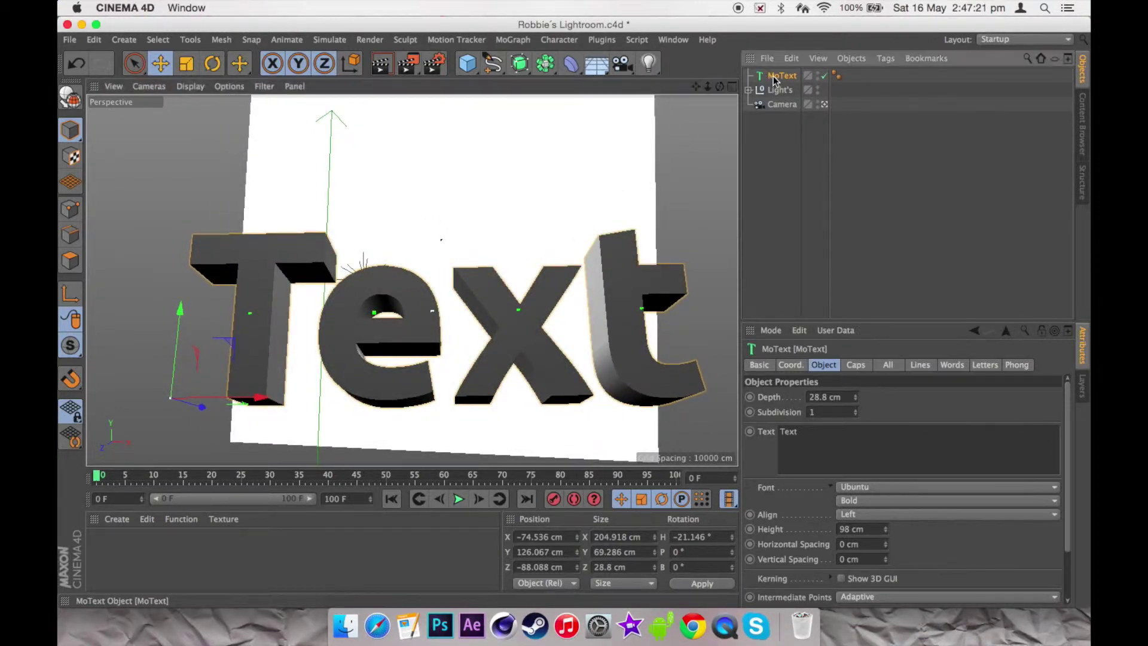
# - Rotate the text and camera to about -73° pitch so Text faces forward, then preview-render
pyautogui.keyDown('shift'); pyautogui.click(781, 105); pyautogui.keyUp('shift')
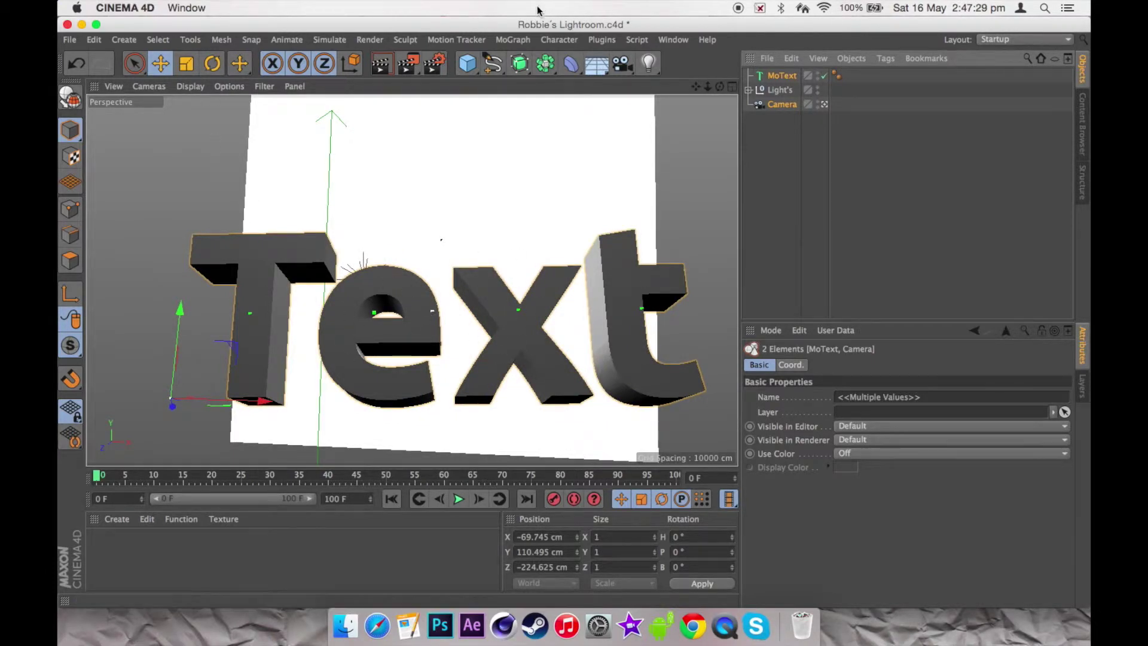
pyautogui.click(213, 63)
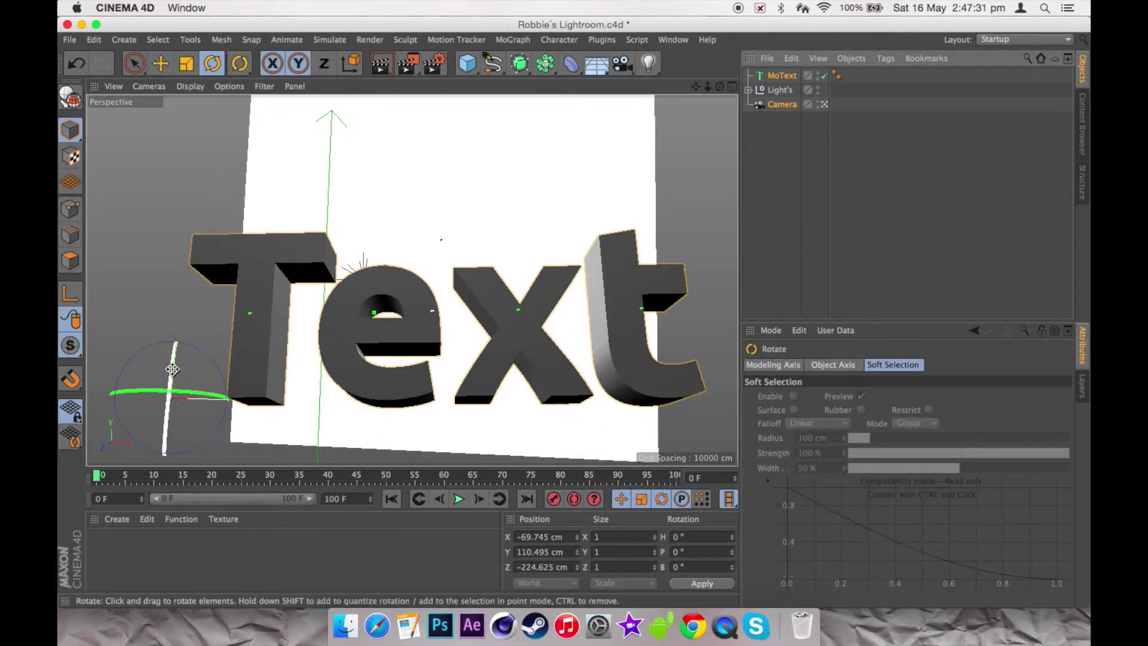
pyautogui.moveTo(172, 369); pyautogui.dragTo(191, 226)
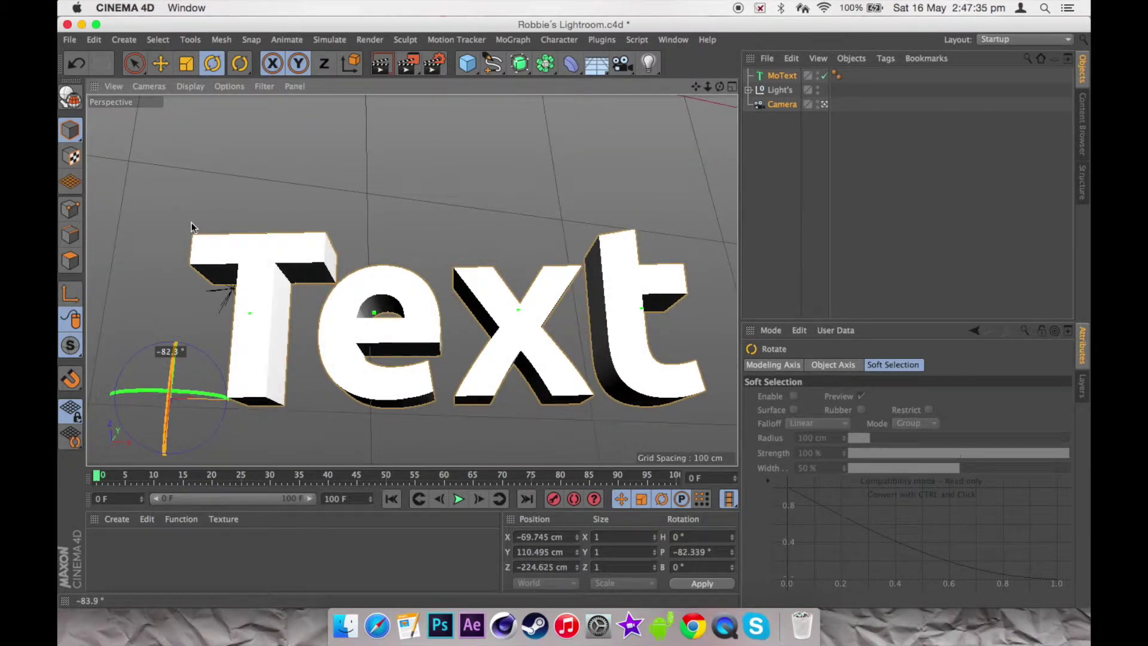
pyautogui.moveTo(179, 393); pyautogui.dragTo(235, 398)
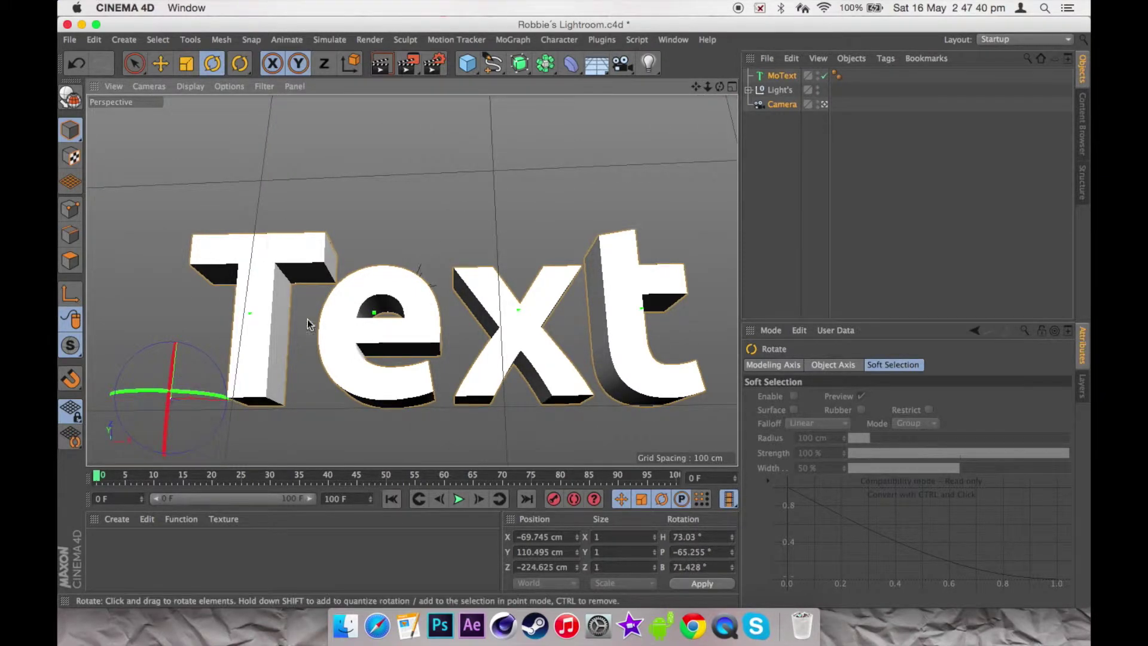
pyautogui.click(381, 64)
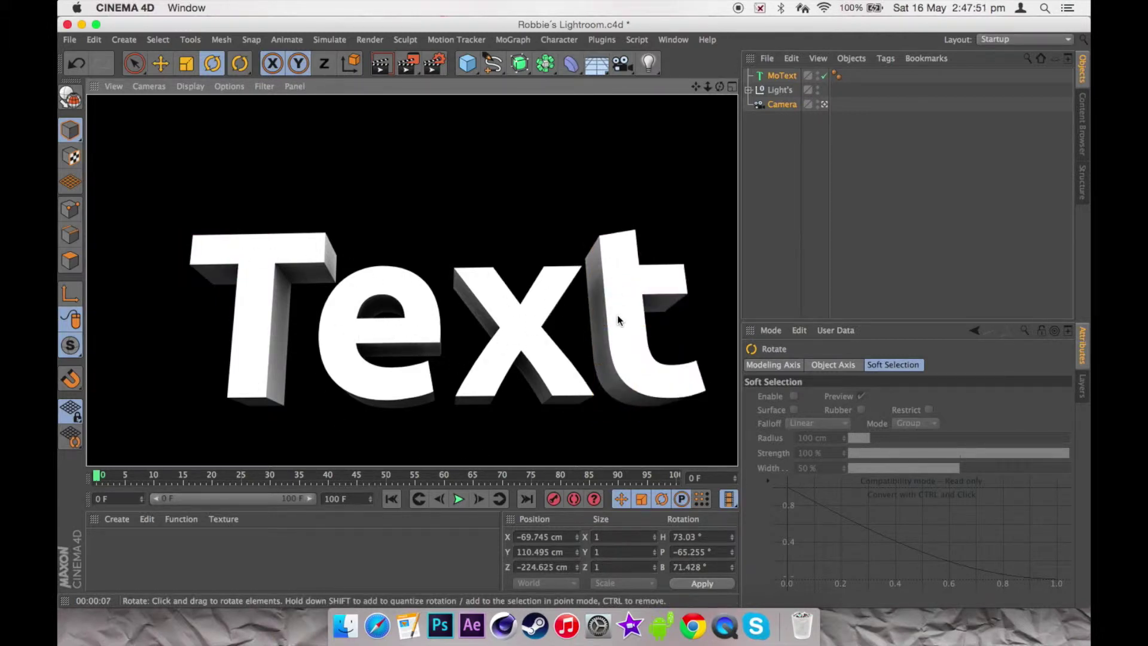
# - Clear the preview and render the Text scene to the Picture Viewer
pyautogui.click(506, 215)
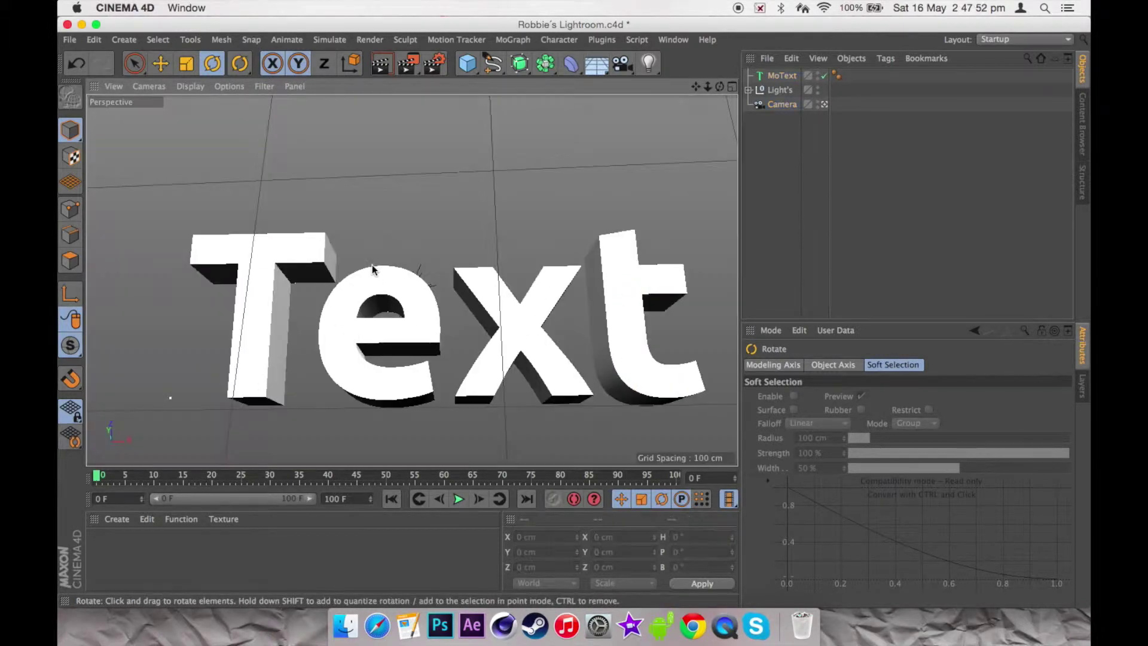
pyautogui.click(400, 69)
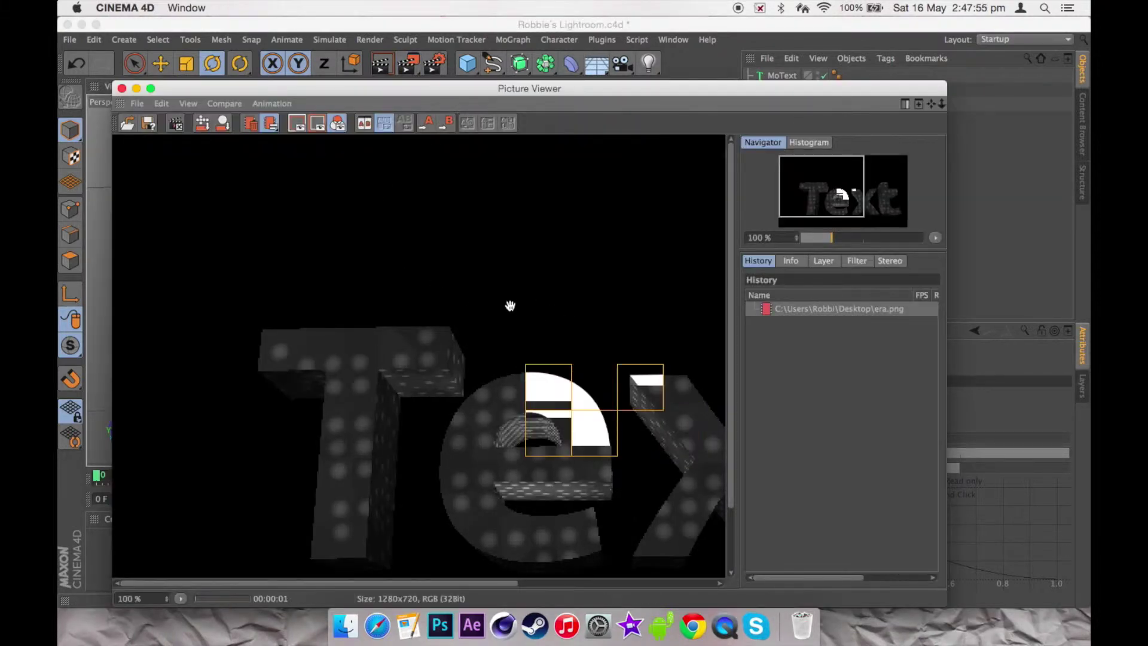
pyautogui.scroll(-1, 510, 306)
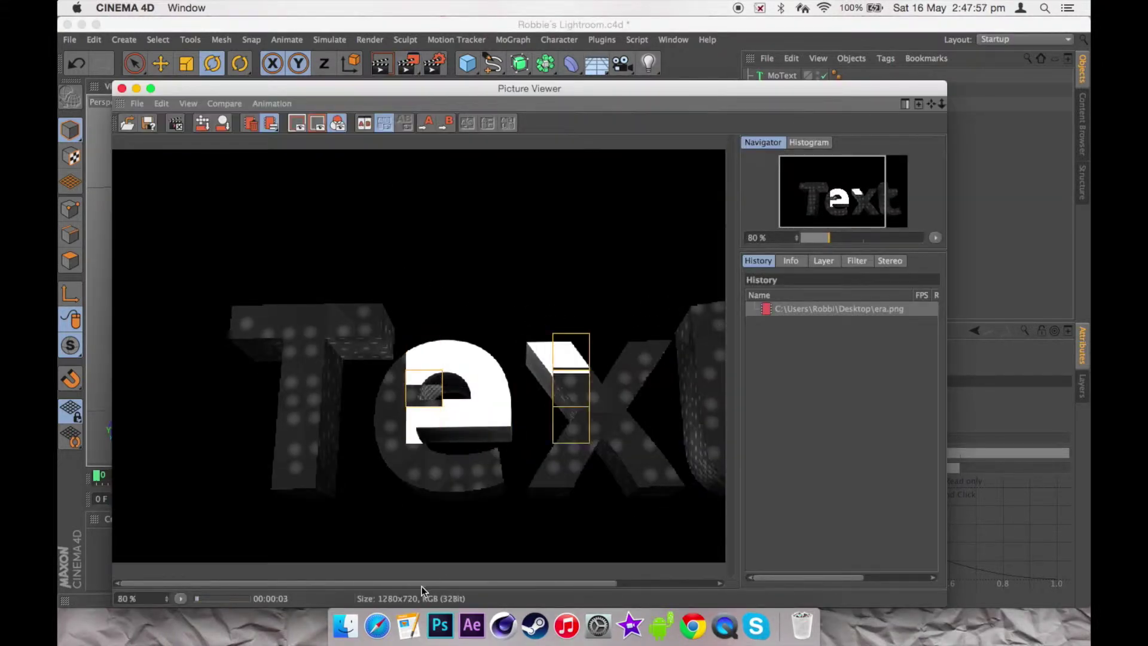
pyautogui.scroll(-1, 572, 167)
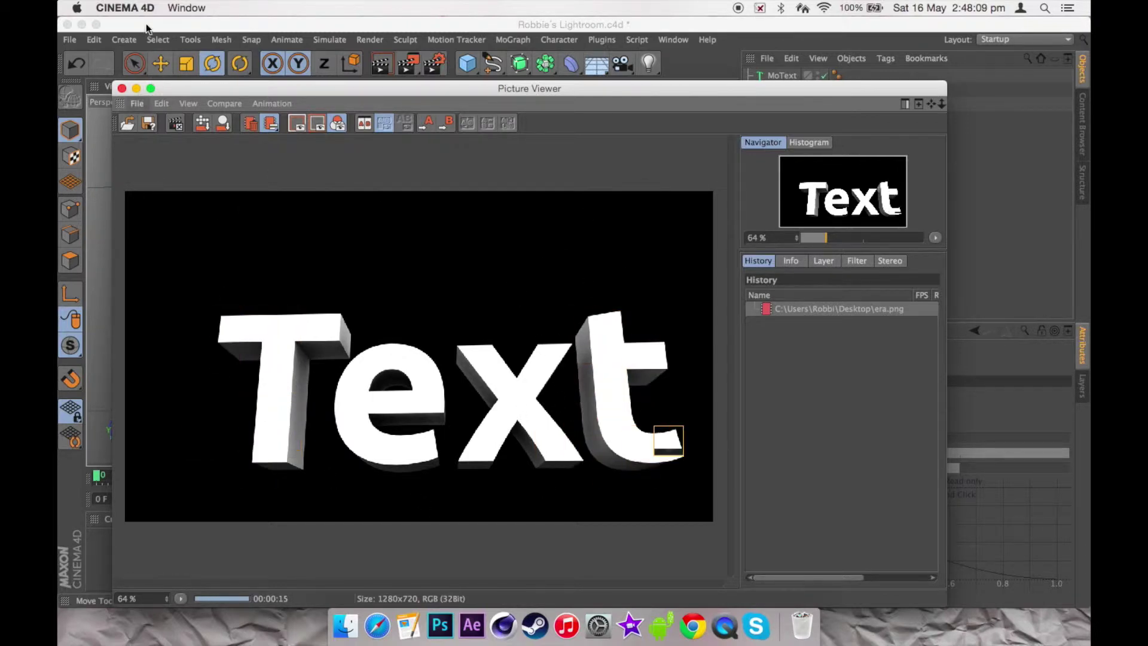
# - Save the rendered image to the Desktop as 3d render.png
pyautogui.click(138, 105)
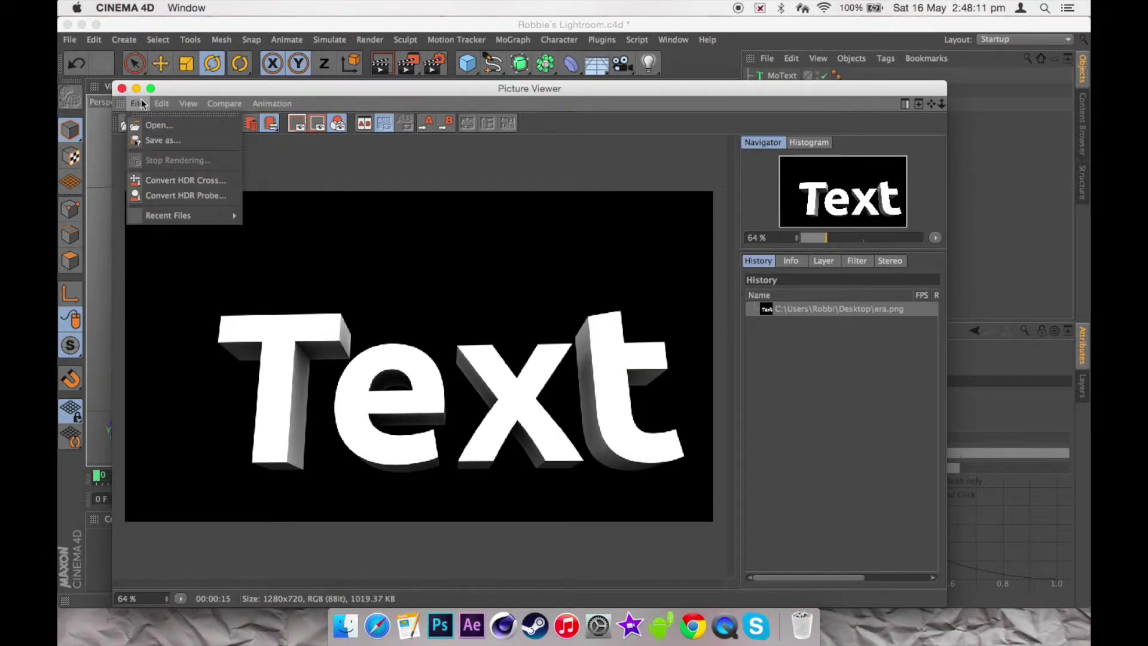
pyautogui.click(153, 140)
pyautogui.click(185, 302)
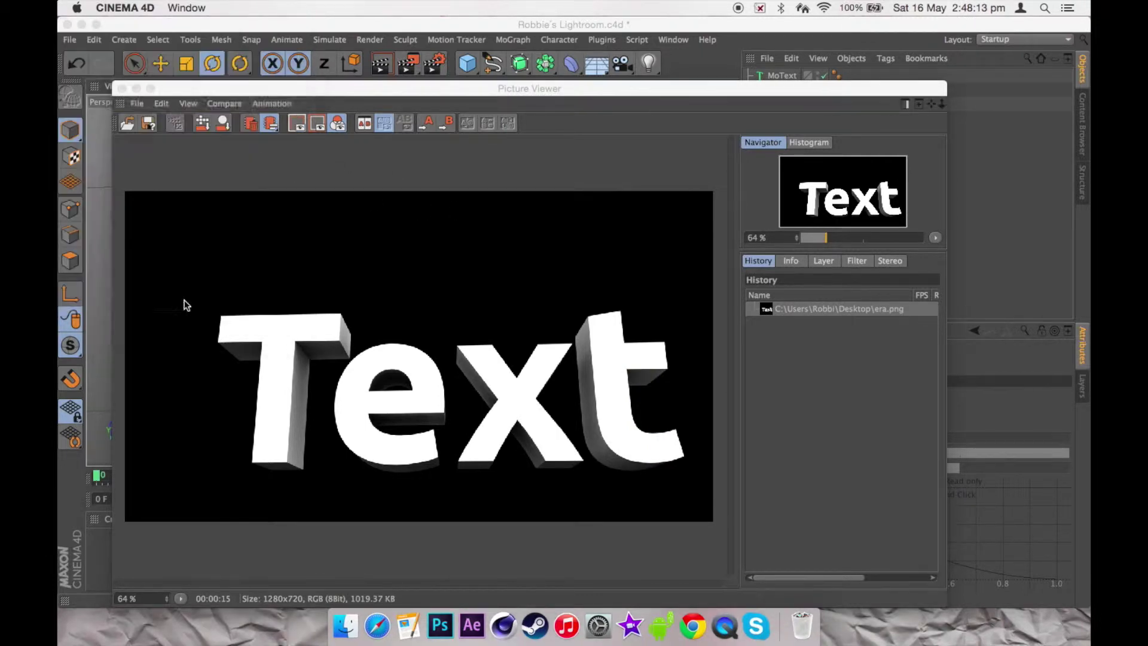
pyautogui.moveTo(609, 174); pyautogui.dragTo(486, 171)
pyautogui.press('BackSpace')
pyautogui.press('Delete')
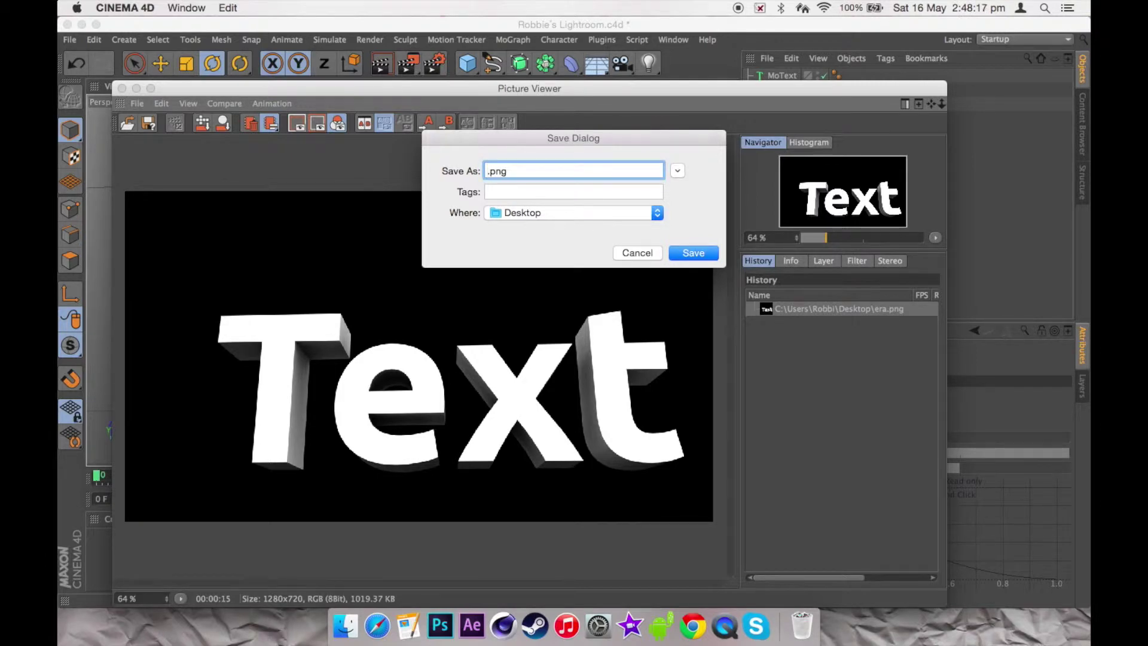
pyautogui.write('3d render')
pyautogui.click(694, 253)
# - Flatten the MoText to zero depth and render it to the Picture Viewer, overwriting the previous render
pyautogui.click(122, 88)
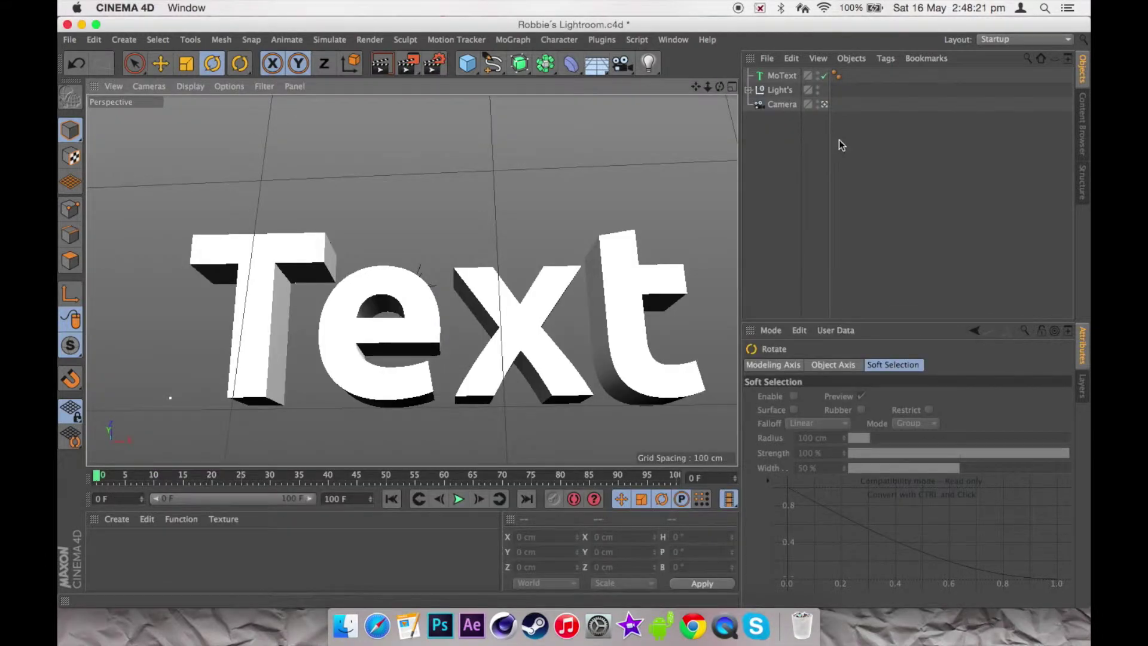
pyautogui.click(788, 78)
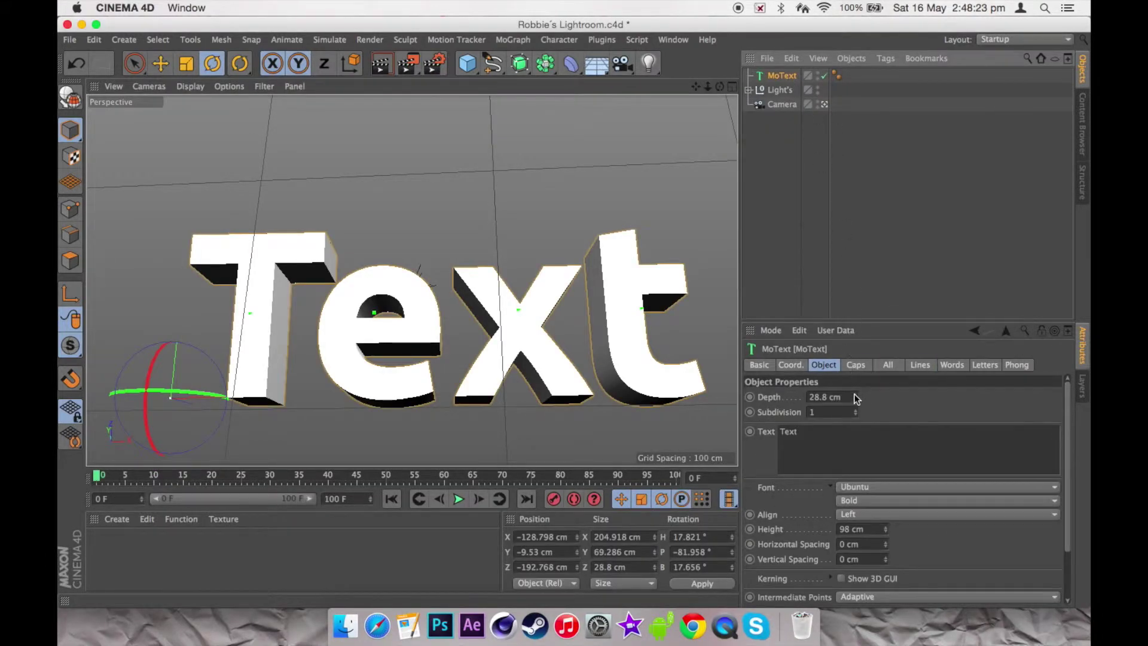
pyautogui.click(878, 236)
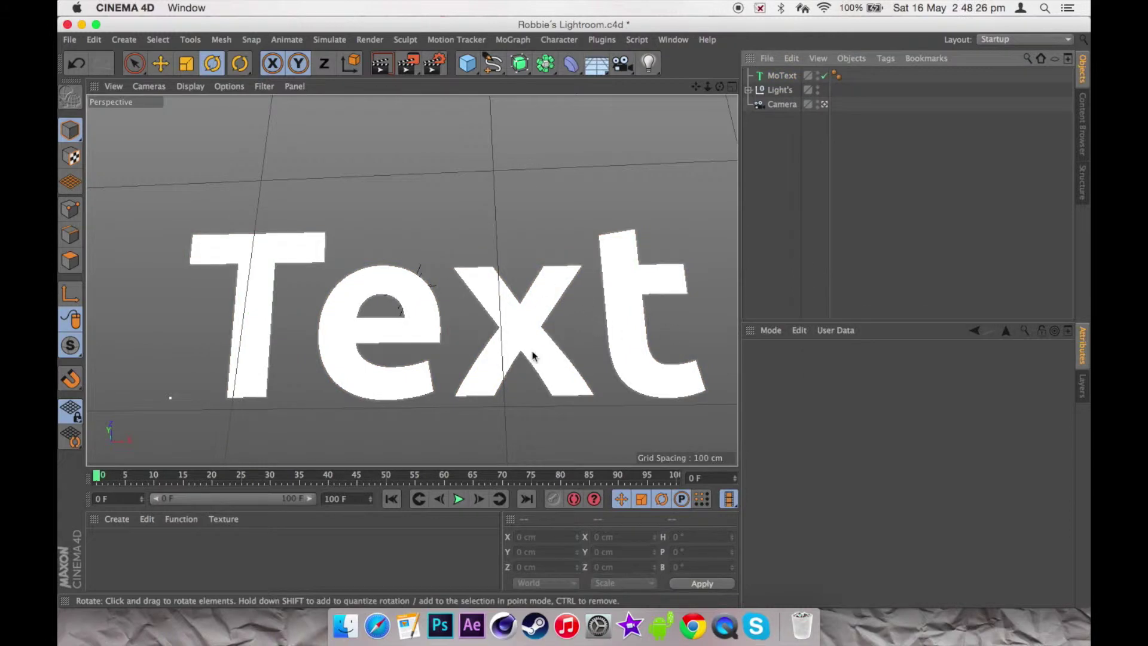
pyautogui.click(418, 72)
pyautogui.click(670, 226)
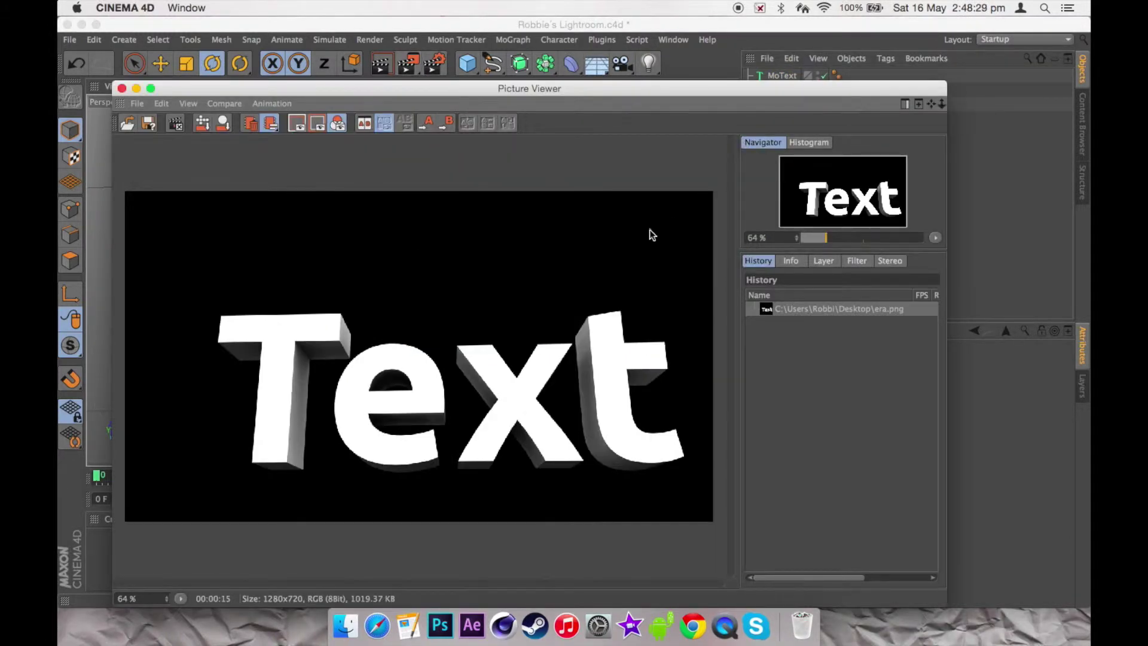
# - Save the flat render to the Desktop as 2d render.png and close Cinema 4D's viewer
pyautogui.click(135, 104)
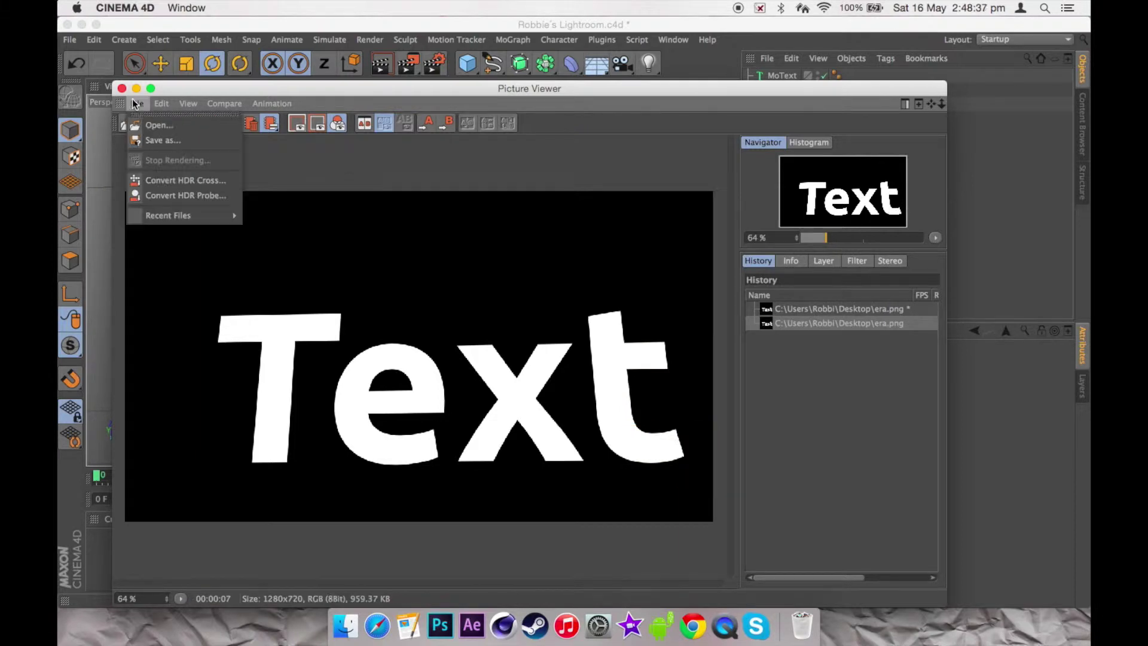
pyautogui.click(157, 140)
pyautogui.click(201, 299)
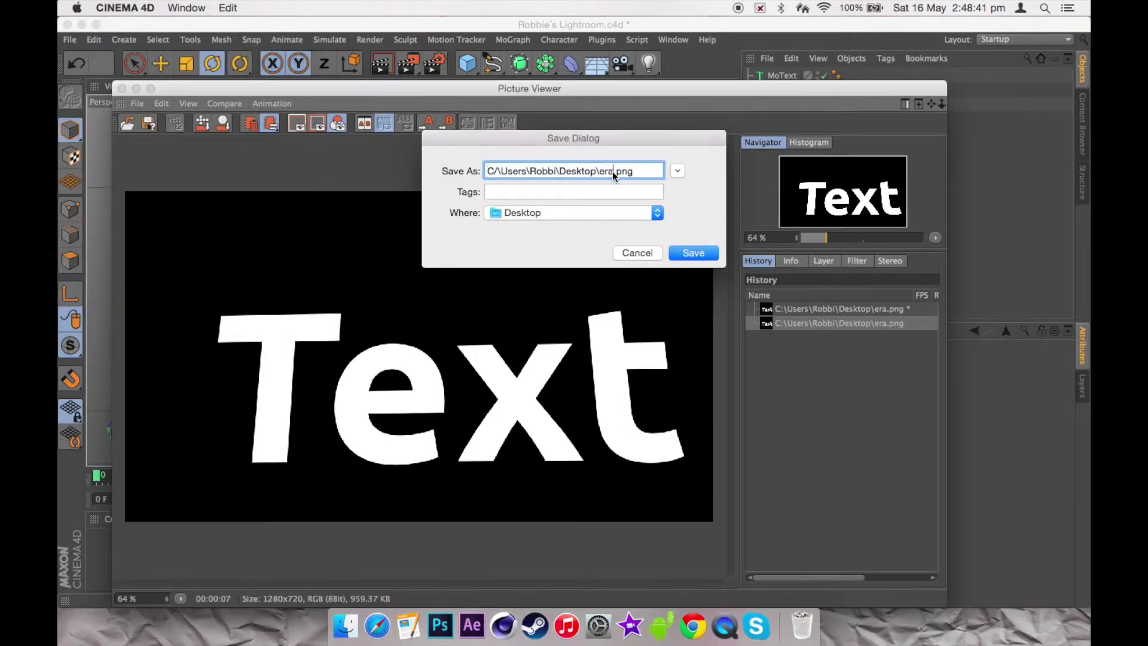
pyautogui.write('2d render')
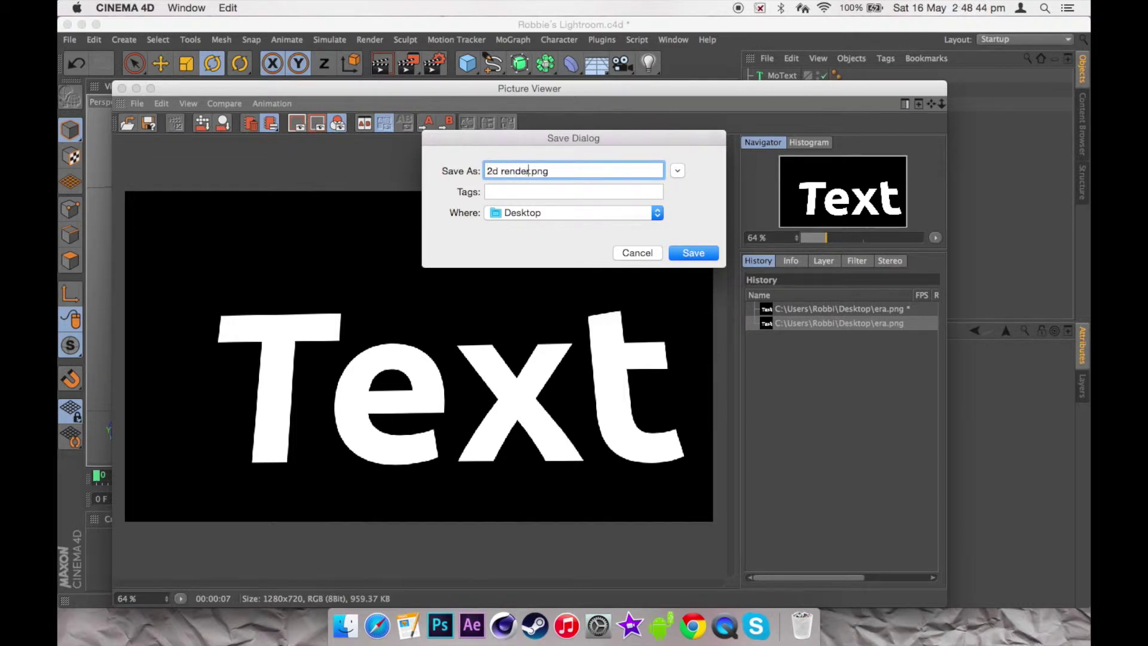
pyautogui.press('Return')
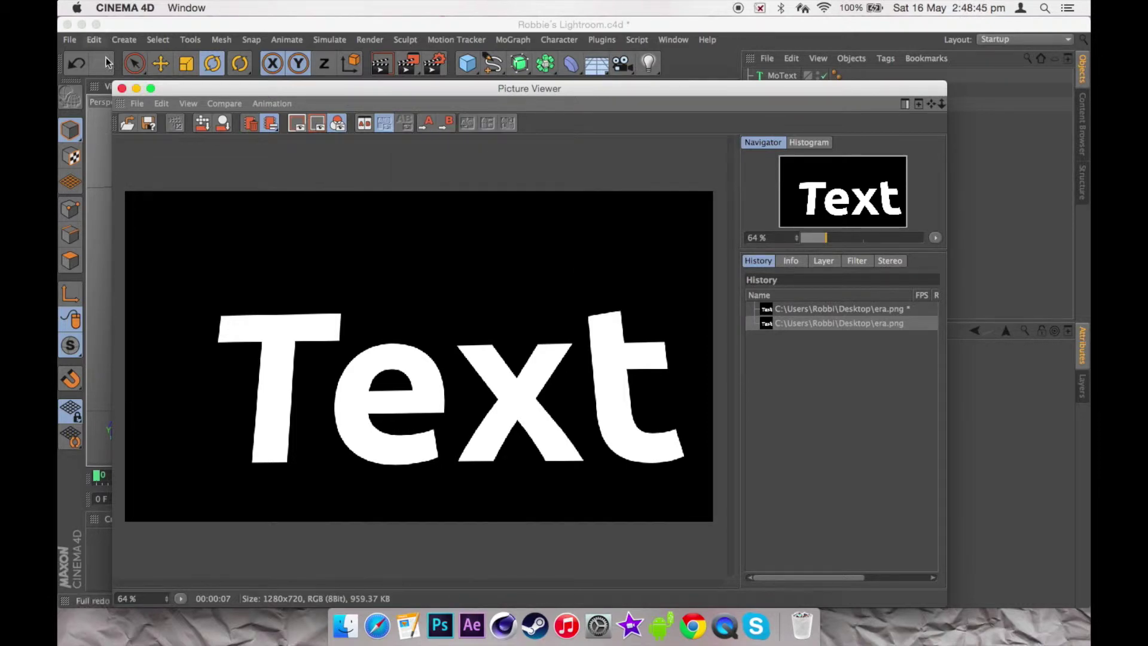
pyautogui.click(121, 88)
pyautogui.click(82, 25)
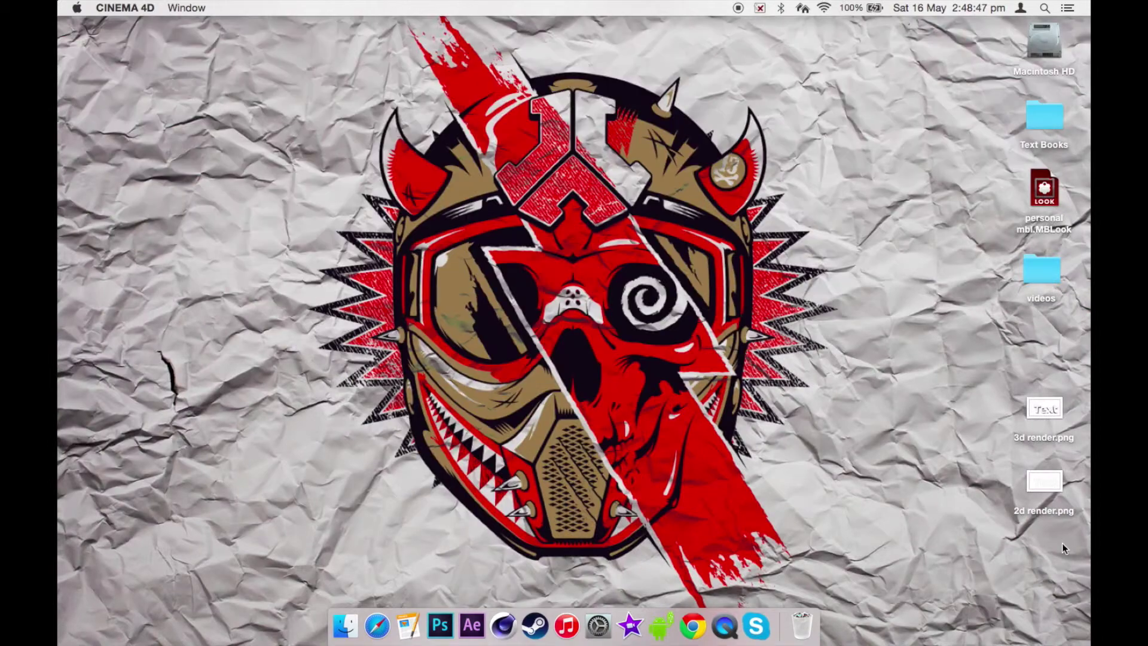
# - Preview the 2d and 3d render images on the desktop
pyautogui.moveTo(1062, 543); pyautogui.dragTo(1074, 367)
pyautogui.press('space')
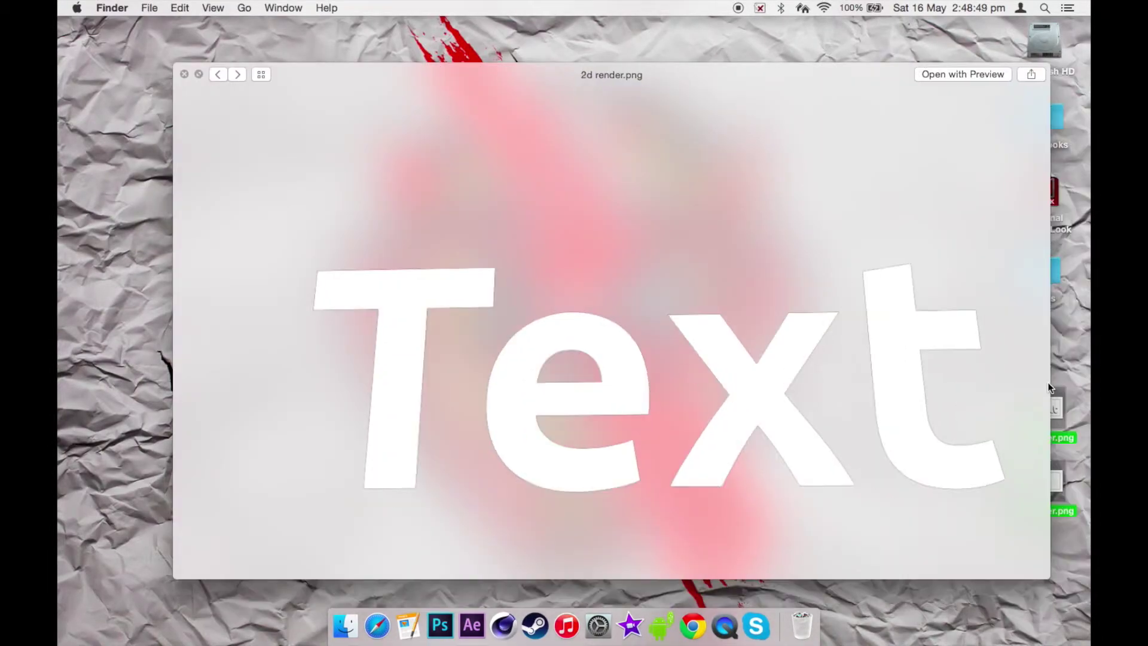
pyautogui.press('Right')
pyautogui.press('Left')
pyautogui.press('space')
# - Place both render PNGs into the Photoshop document and commit each placement
pyautogui.click(427, 625)
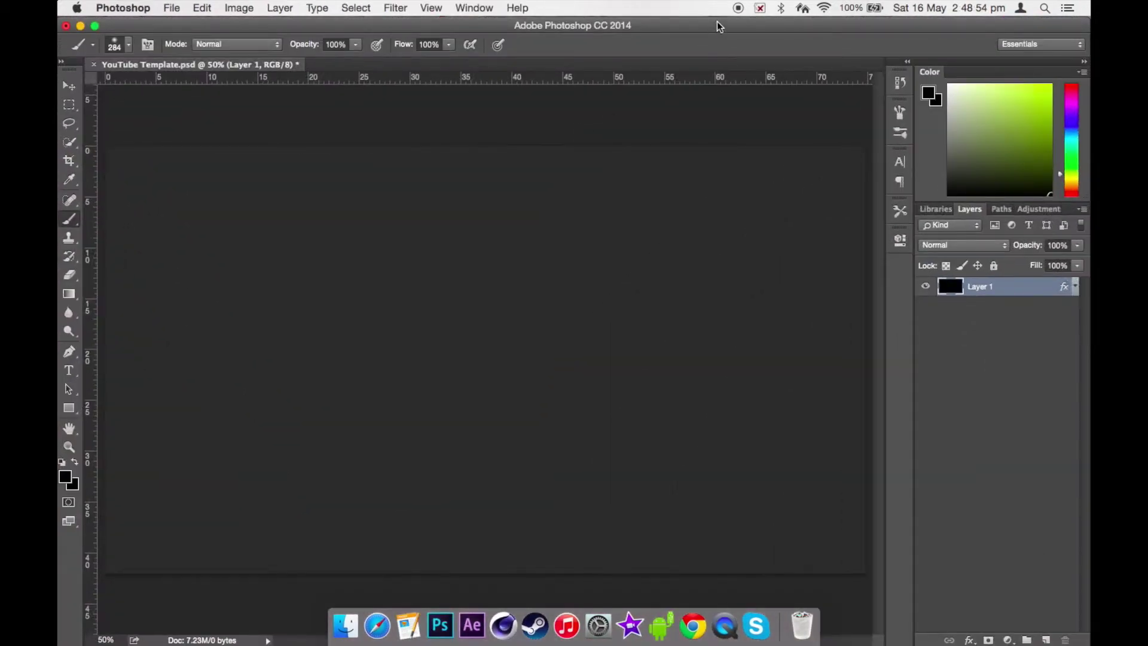
pyautogui.moveTo(718, 26); pyautogui.dragTo(667, 32)
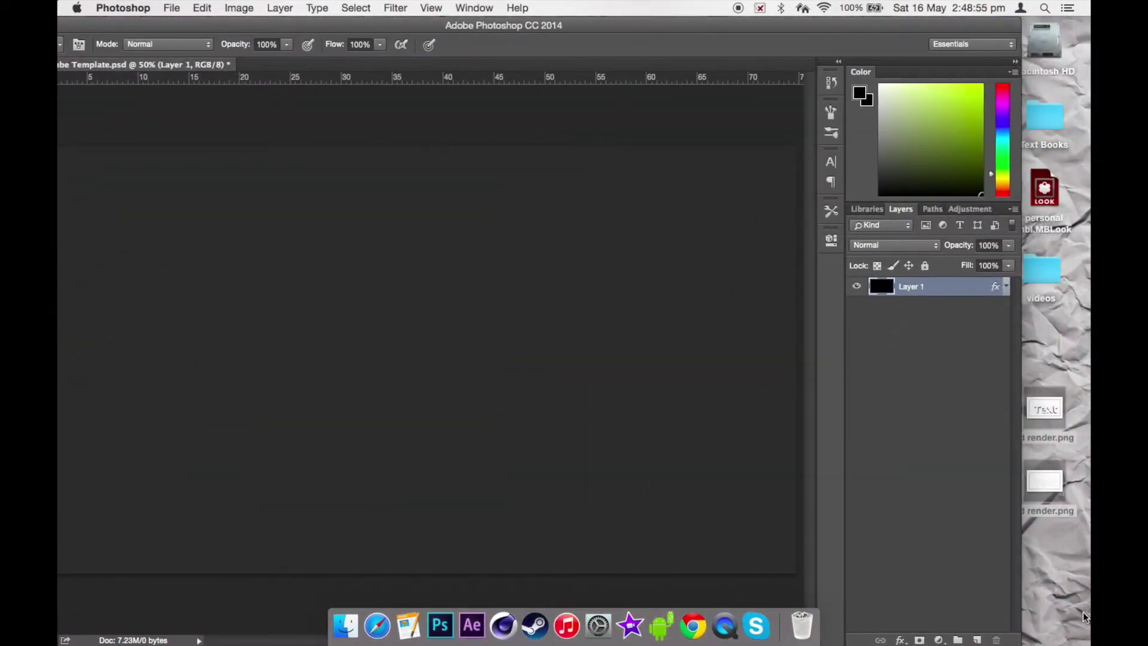
pyautogui.moveTo(1044, 412); pyautogui.dragTo(640, 371)
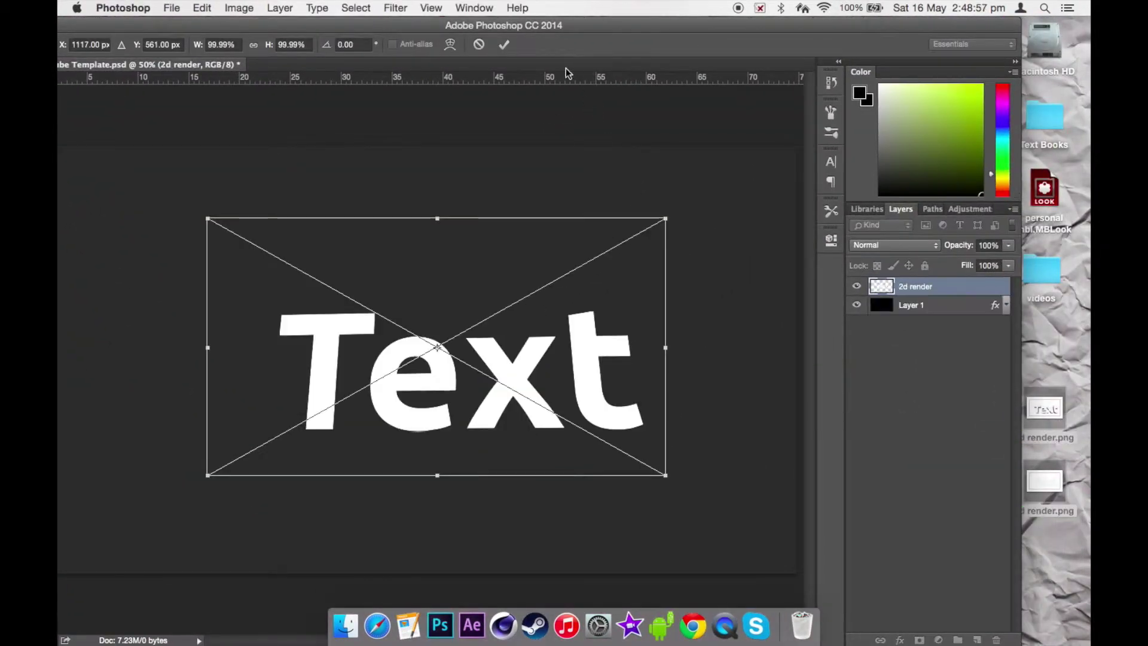
pyautogui.click(504, 44)
pyautogui.click(504, 44)
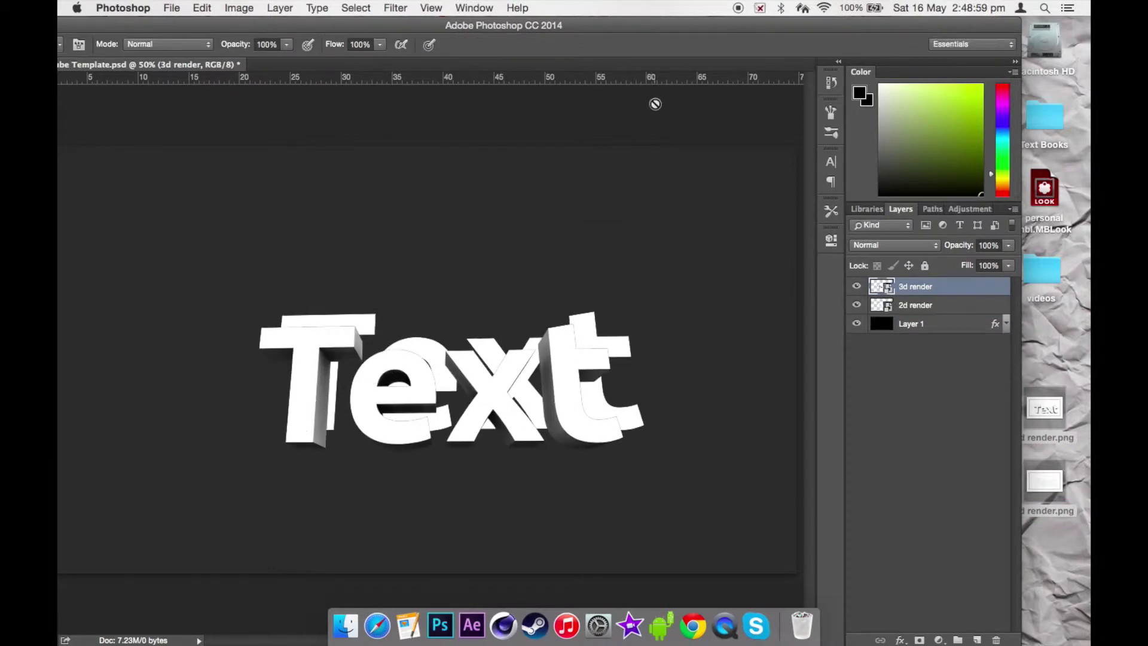
# - Stack 2d render above 3d render, align it over the 3D text, and reposition both
pyautogui.click(939, 306)
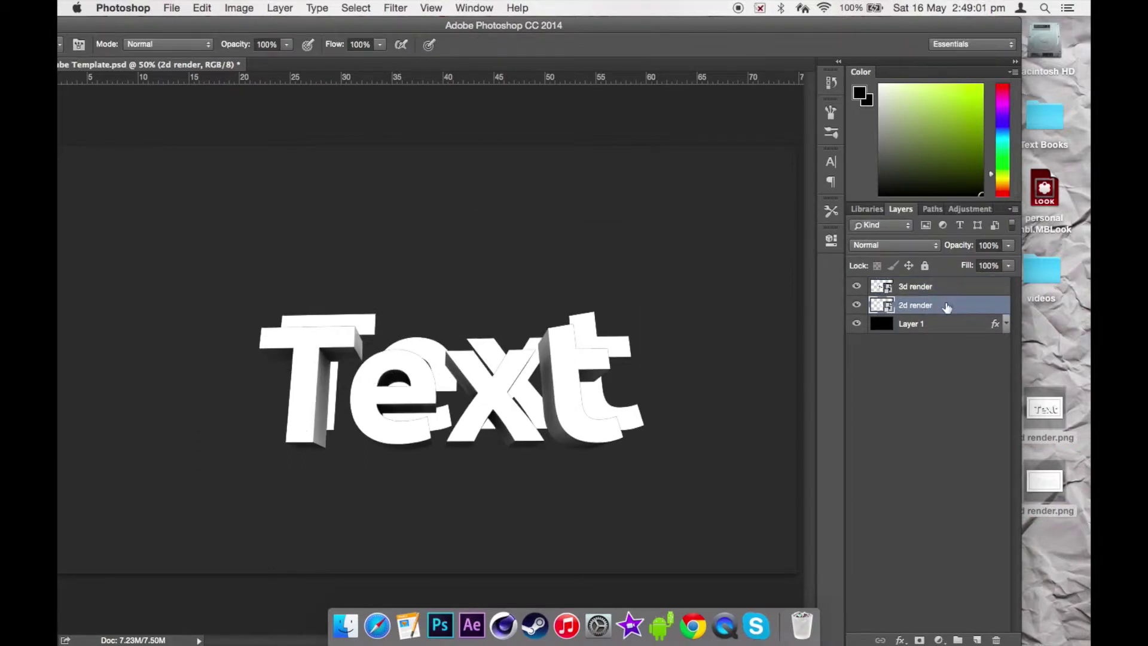
pyautogui.moveTo(947, 306); pyautogui.dragTo(952, 279)
pyautogui.moveTo(415, 27); pyautogui.dragTo(518, 27)
pyautogui.press('v')
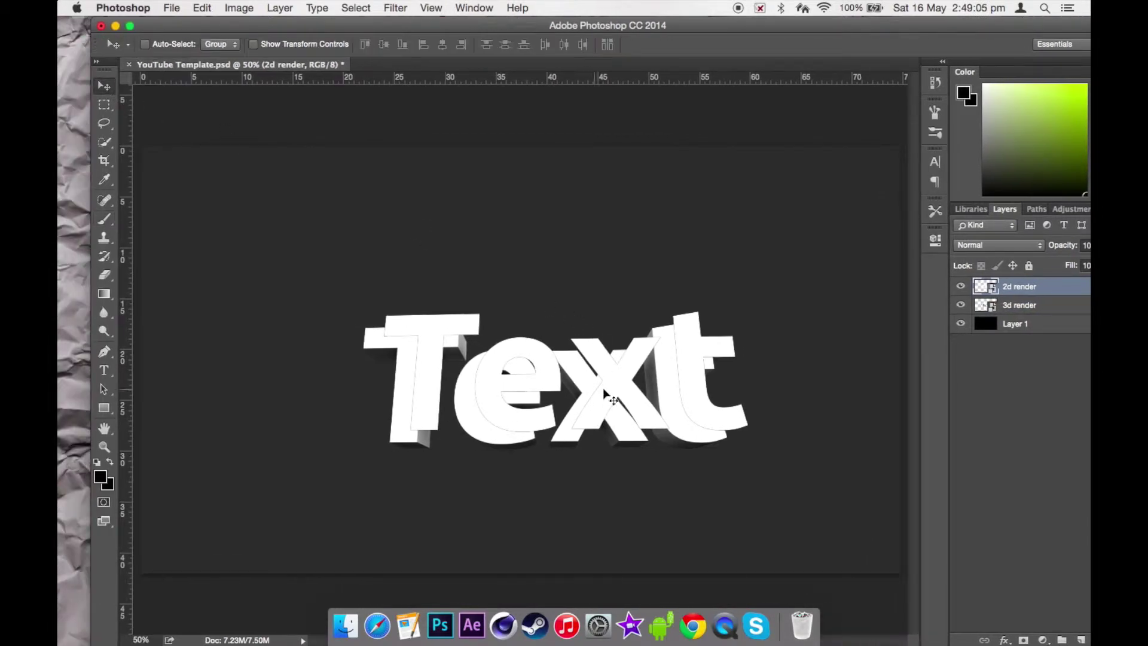
pyautogui.moveTo(604, 388)
pyautogui.mouseDown()
pyautogui.moveTo(622, 386)
pyautogui.moveTo(612, 399)
pyautogui.mouseUp()
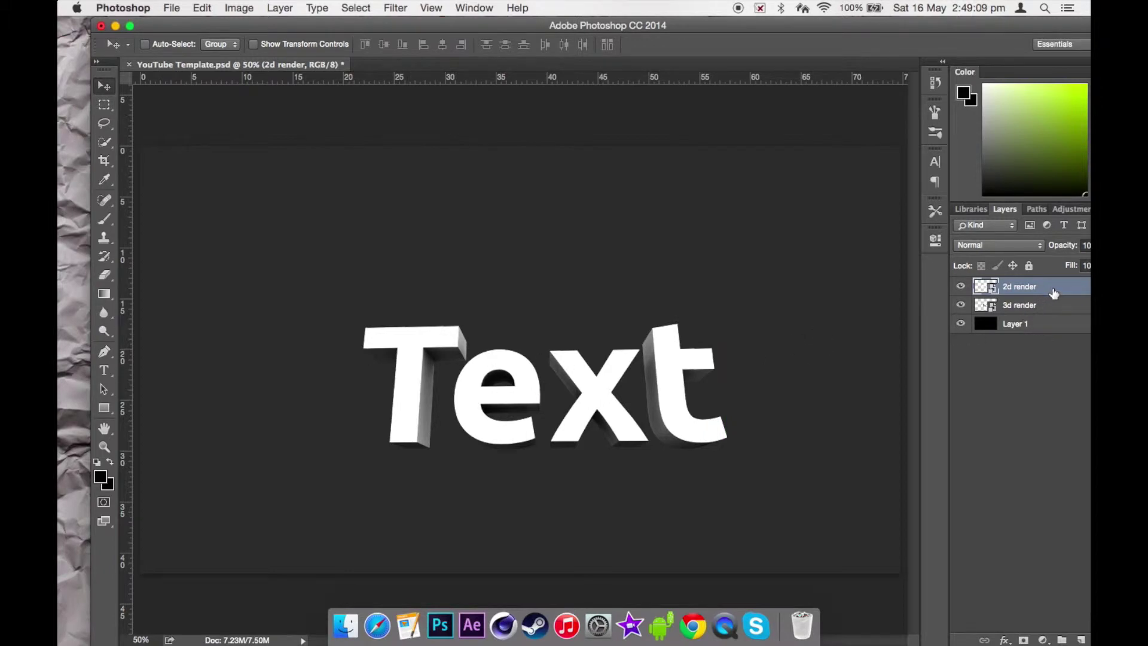
pyautogui.keyDown('shift'); pyautogui.click(1035, 305); pyautogui.keyUp('shift')
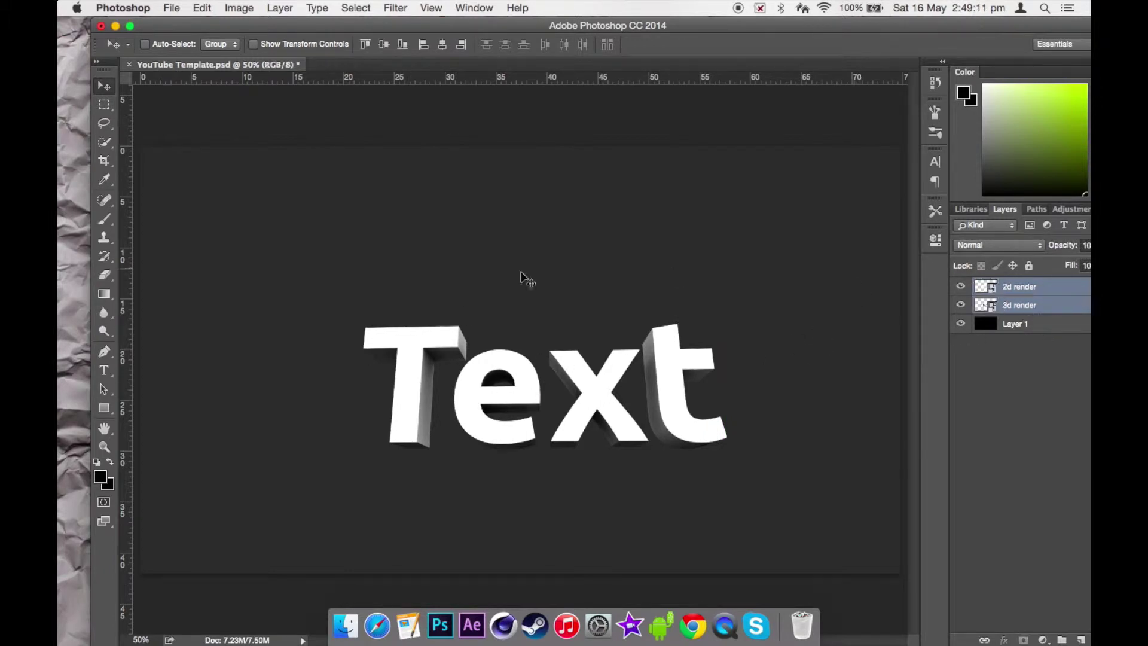
pyautogui.moveTo(467, 377); pyautogui.dragTo(425, 348)
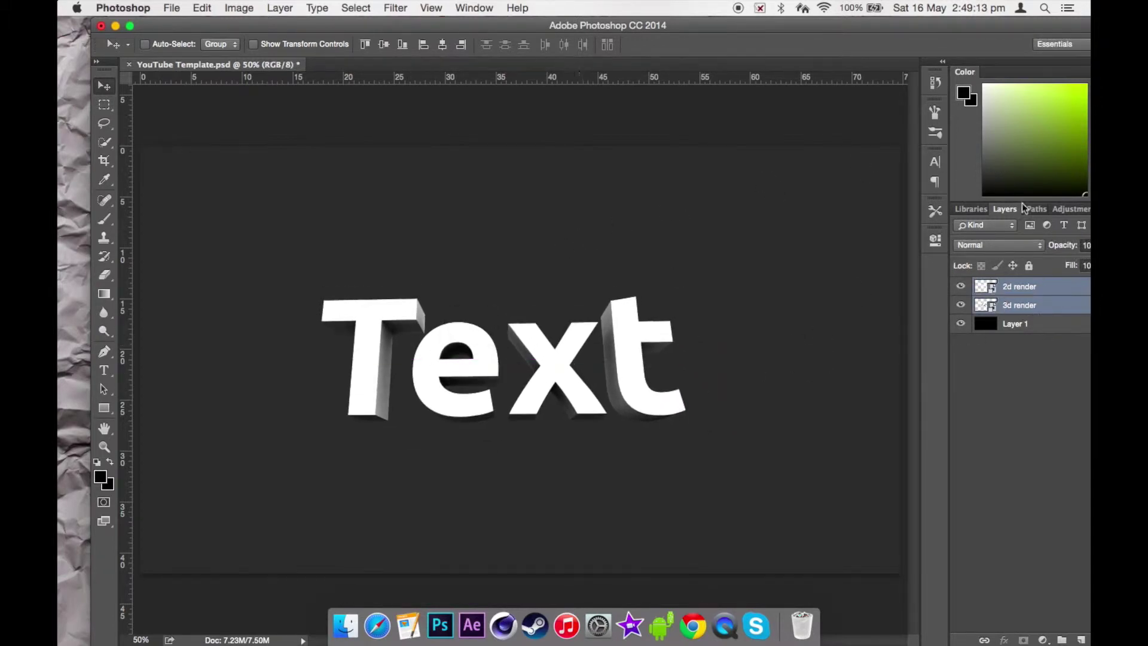
# - Give the 2d render a Gradient Overlay with its left stop set to grey 626262
pyautogui.doubleClick(1053, 287)
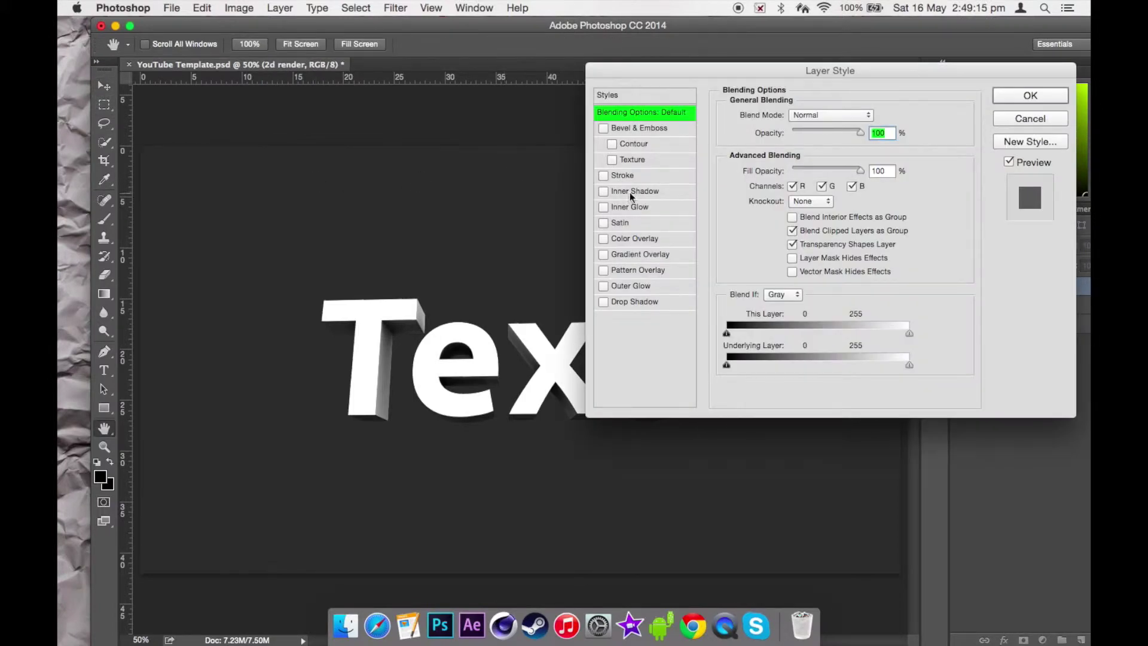
pyautogui.click(639, 256)
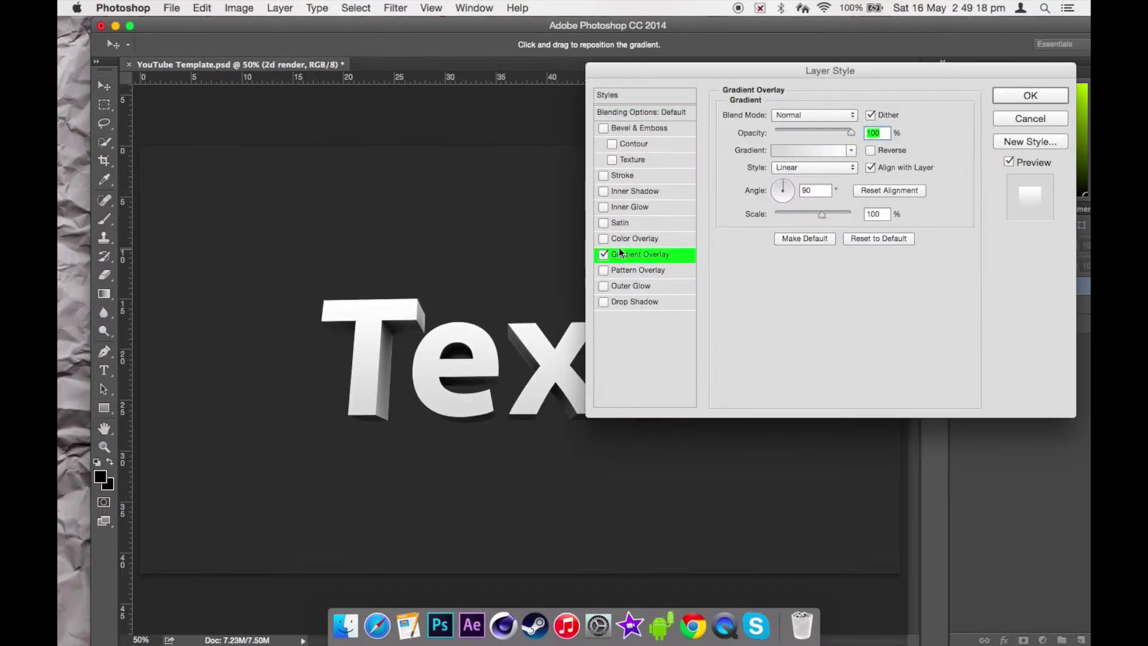
pyautogui.click(798, 157)
pyautogui.click(572, 322)
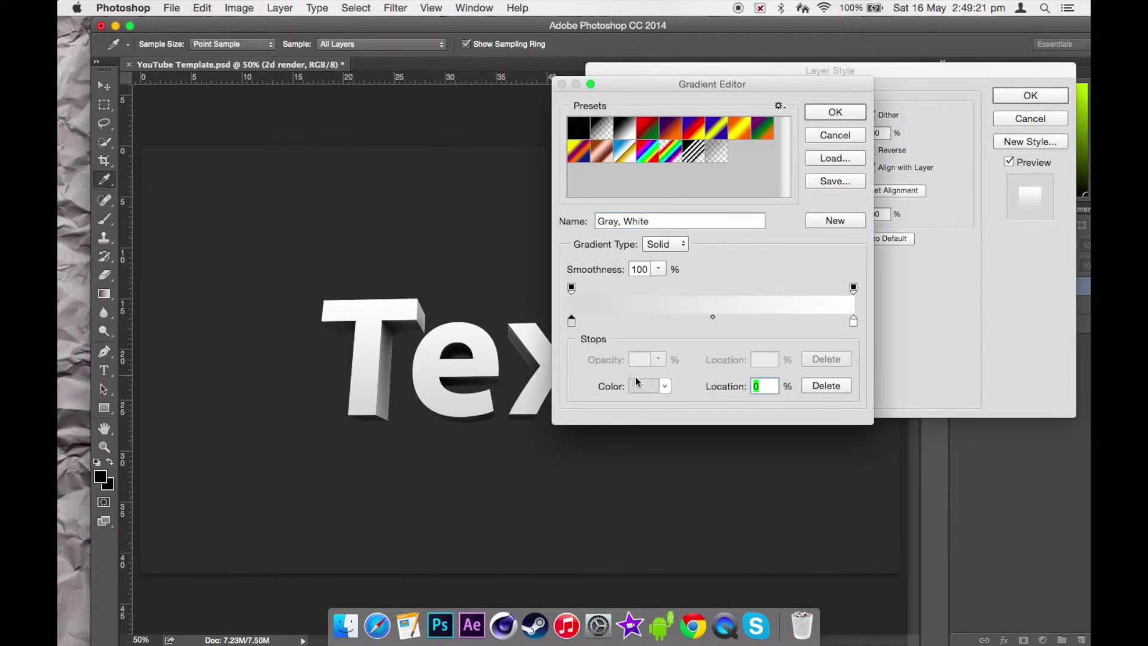
pyautogui.click(638, 382)
pyautogui.moveTo(543, 356); pyautogui.dragTo(542, 384)
pyautogui.click(869, 252)
pyautogui.click(844, 113)
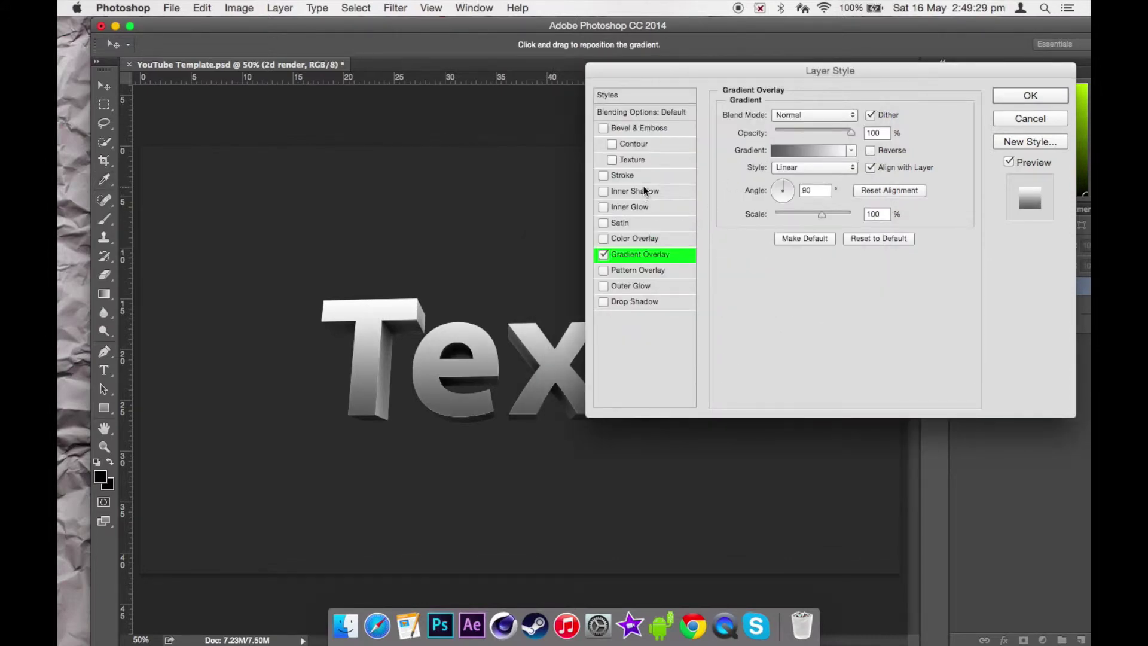
# - Add an Inner Glow at 100% opacity with a larger size and no noise
pyautogui.click(637, 208)
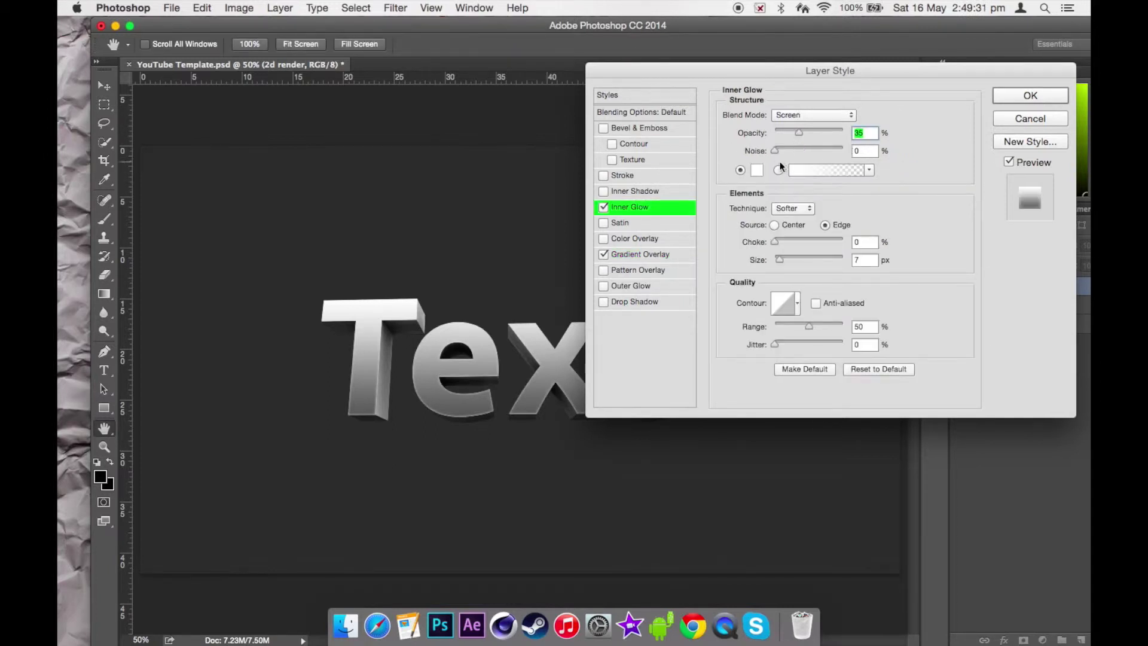
pyautogui.moveTo(802, 129); pyautogui.dragTo(929, 127)
pyautogui.moveTo(775, 151)
pyautogui.mouseDown()
pyautogui.moveTo(793, 154)
pyautogui.moveTo(775, 151)
pyautogui.mouseUp()
pyautogui.moveTo(779, 261); pyautogui.dragTo(789, 261)
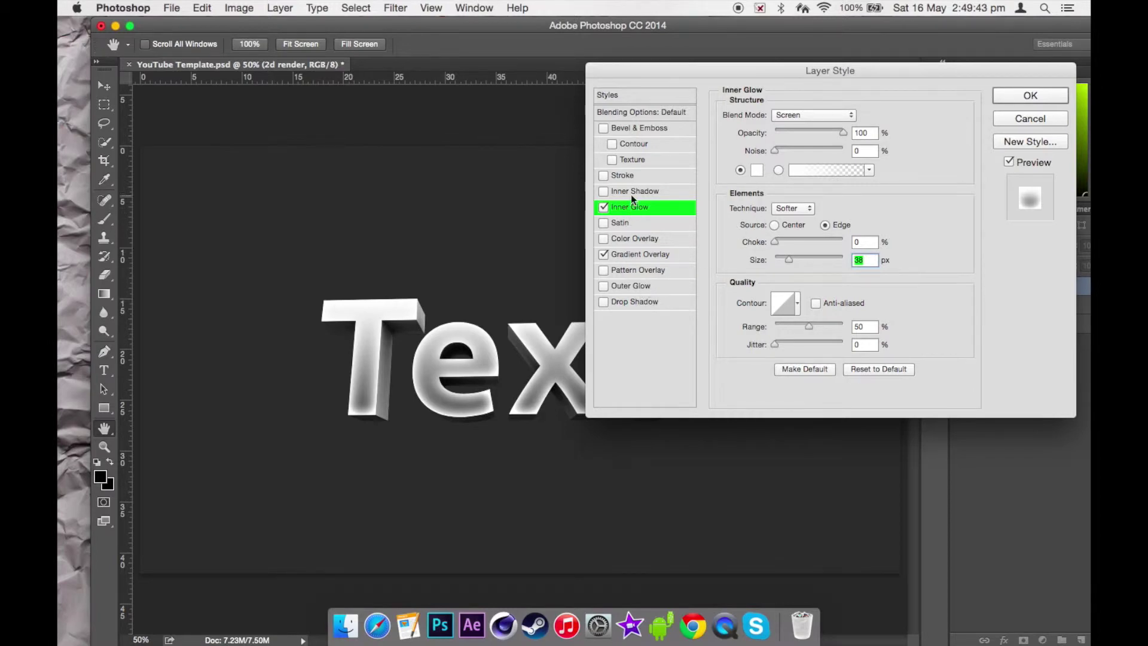
# - Add a Satin at 24% opacity and 24 px size, apply the styles, and hide the layer to compare
pyautogui.click(631, 223)
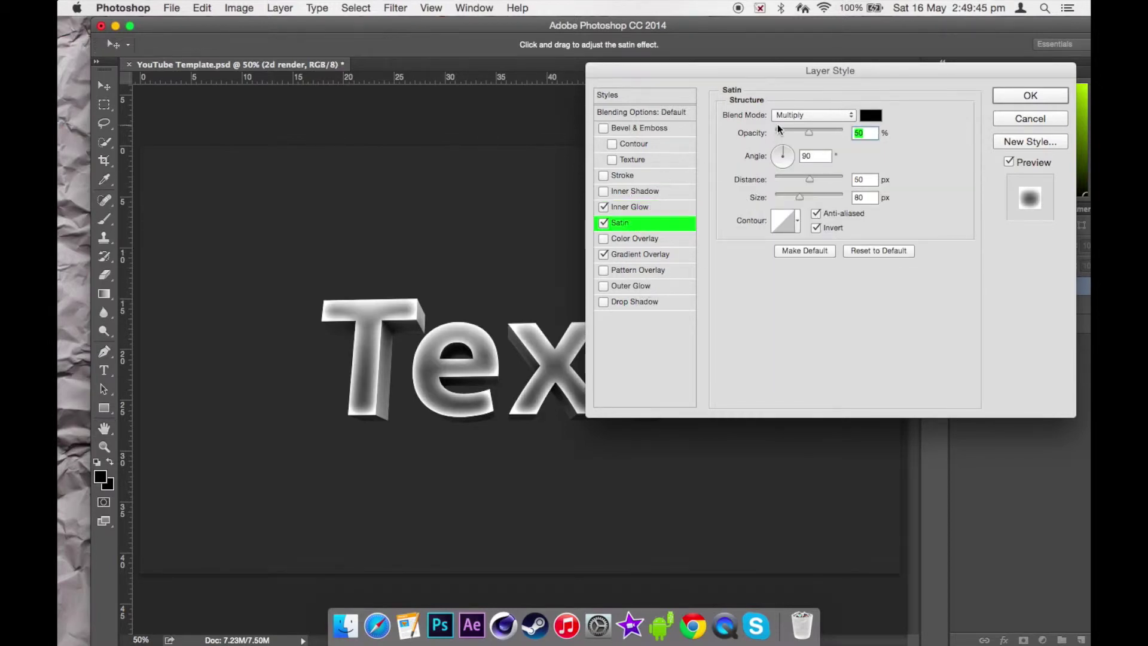
pyautogui.click(800, 131)
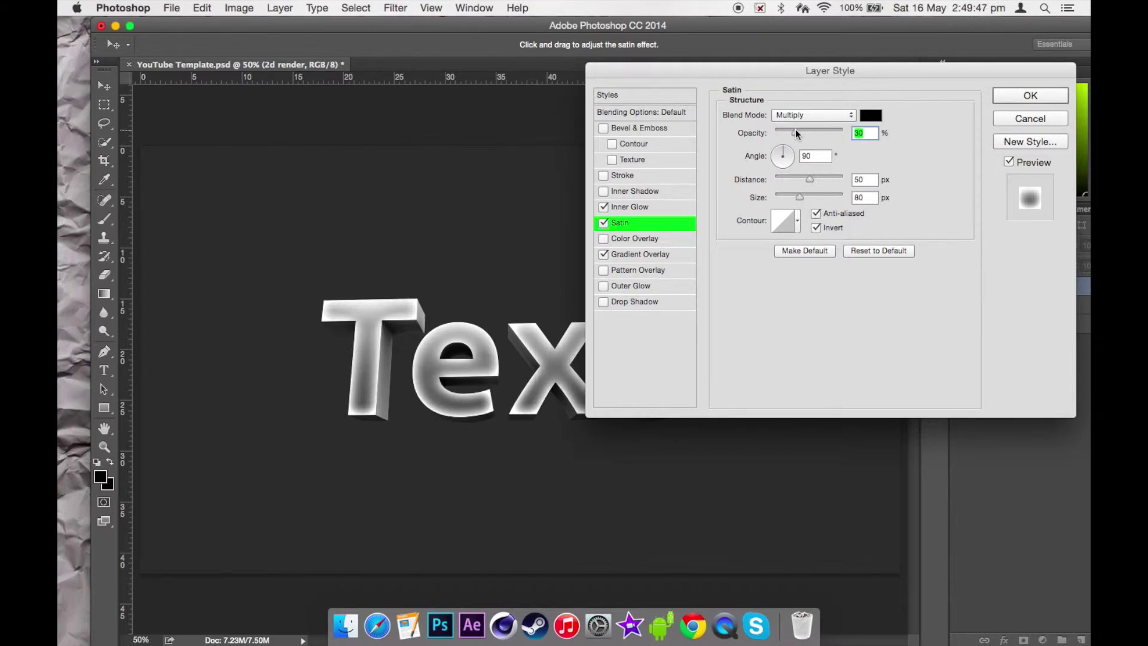
pyautogui.moveTo(796, 134); pyautogui.dragTo(792, 132)
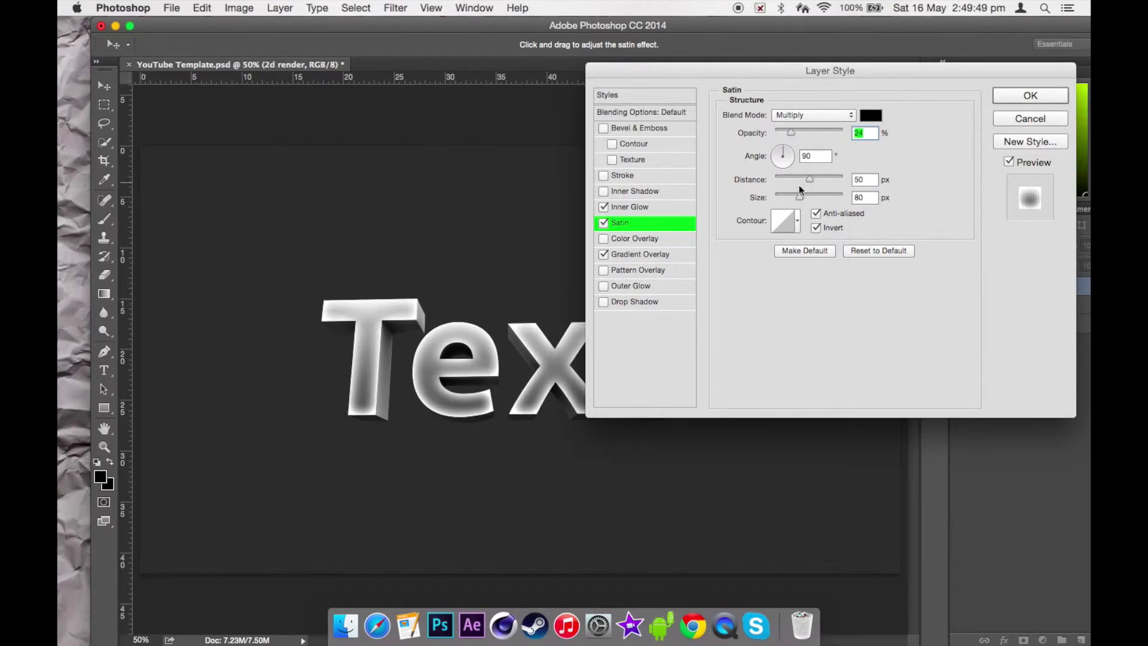
pyautogui.moveTo(801, 198); pyautogui.dragTo(855, 183)
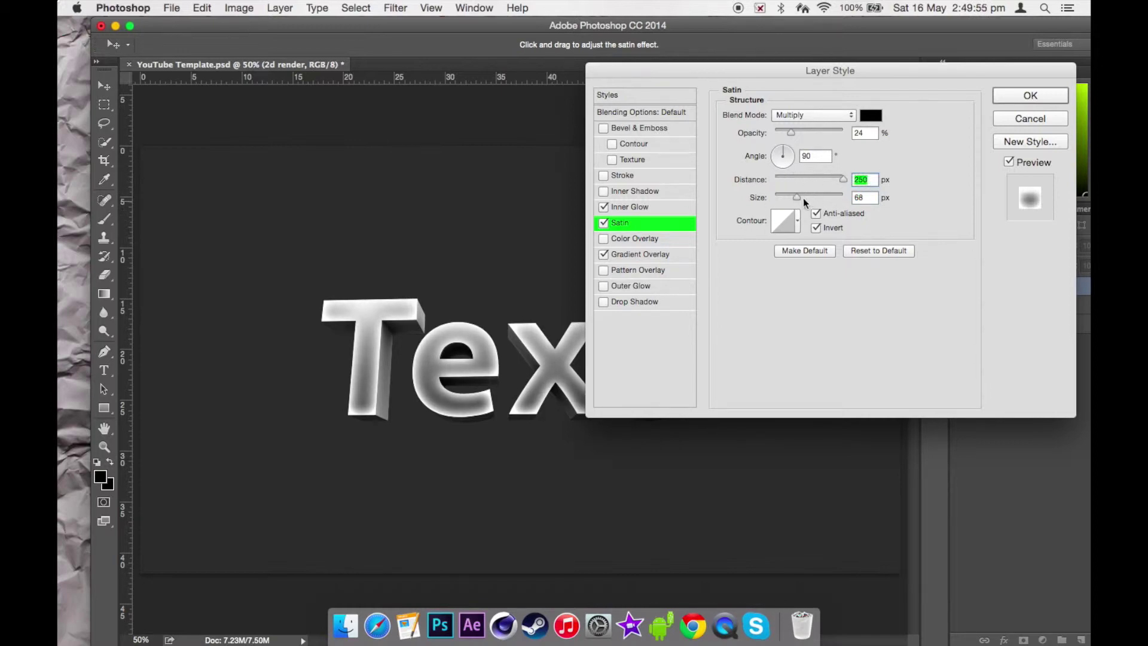
pyautogui.moveTo(805, 203)
pyautogui.mouseDown()
pyautogui.moveTo(814, 199)
pyautogui.moveTo(788, 200)
pyautogui.mouseUp()
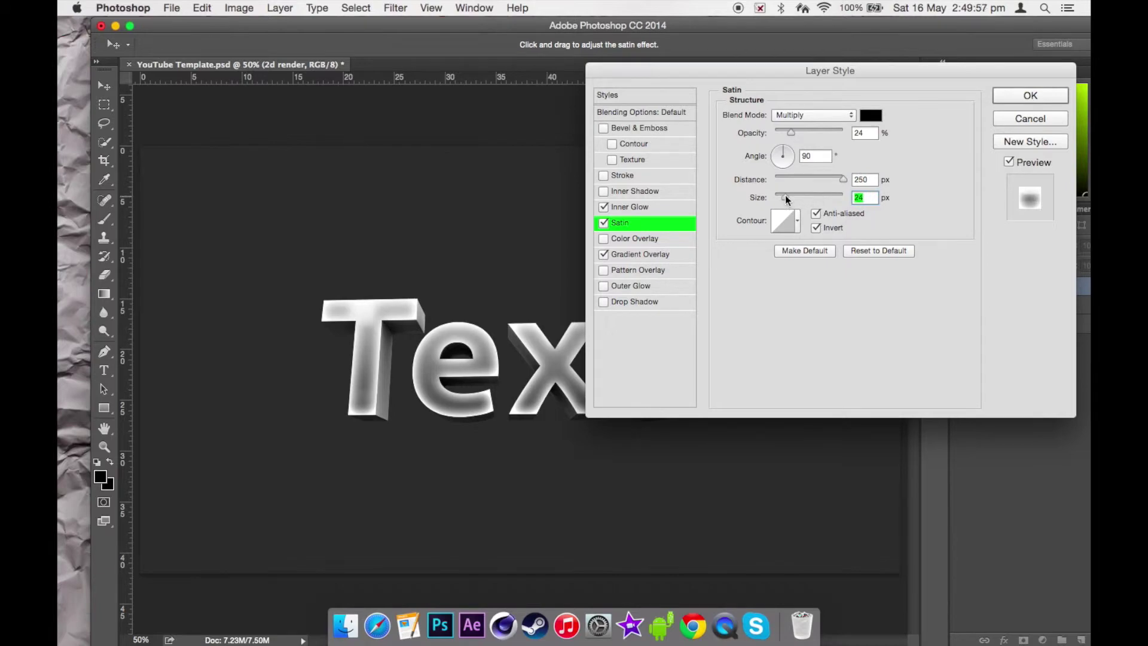
pyautogui.click(1020, 97)
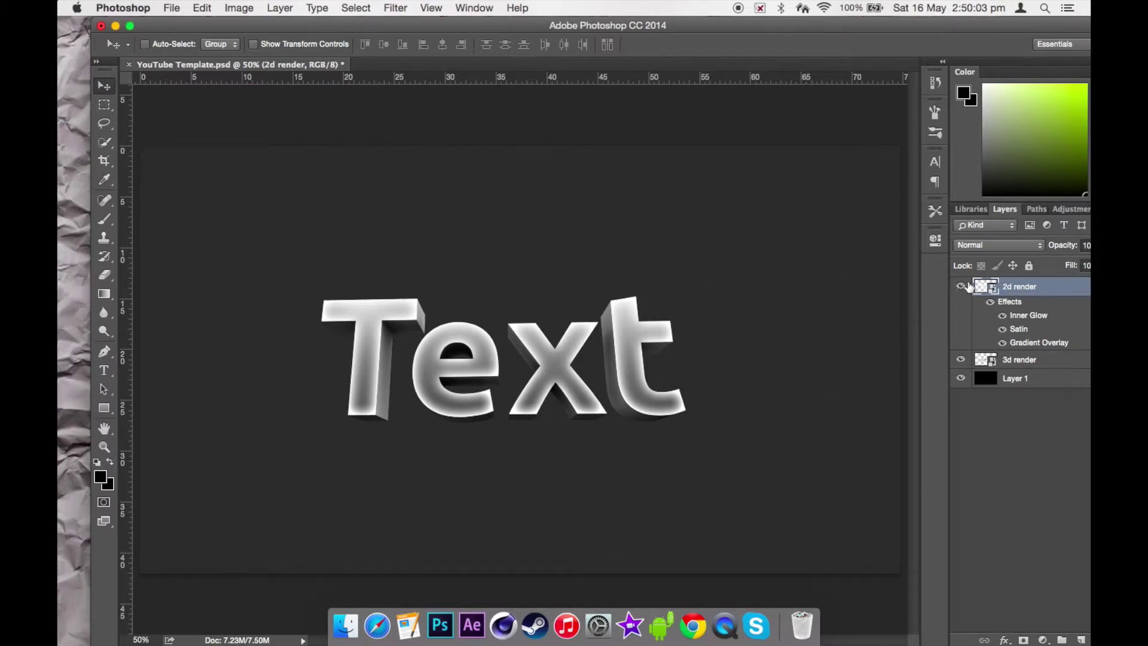
pyautogui.click(962, 286)
# - Toggle the styled 2d render to compare, then collapse its effects list
pyautogui.click(962, 286)
pyautogui.click(961, 286)
pyautogui.click(962, 286)
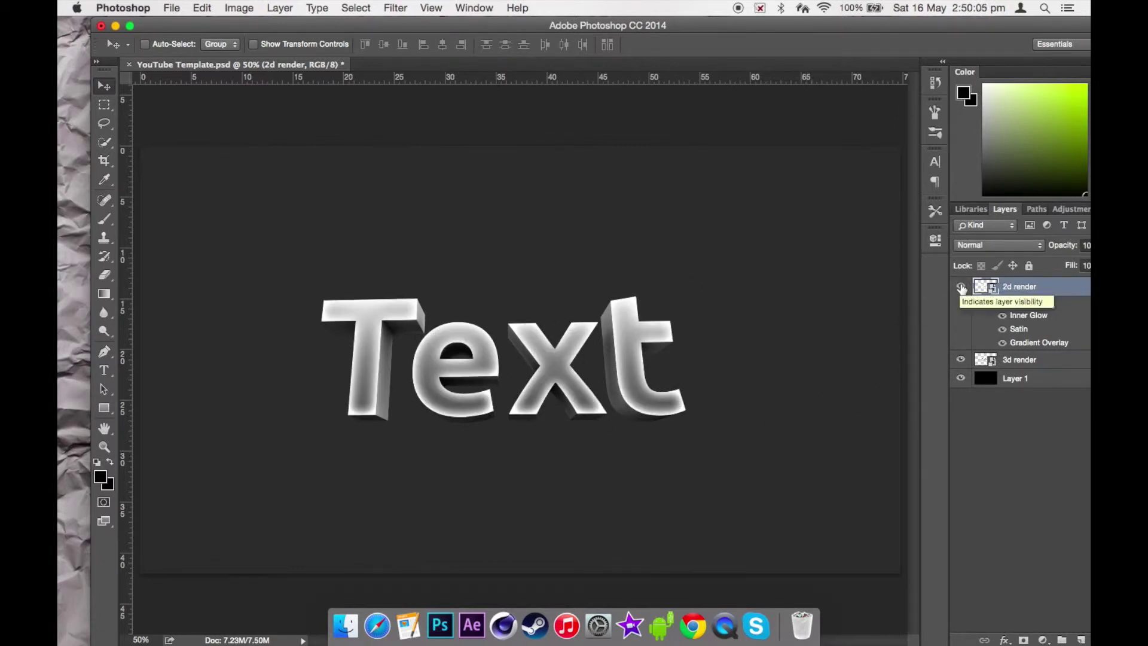
pyautogui.moveTo(884, 32); pyautogui.dragTo(843, 32)
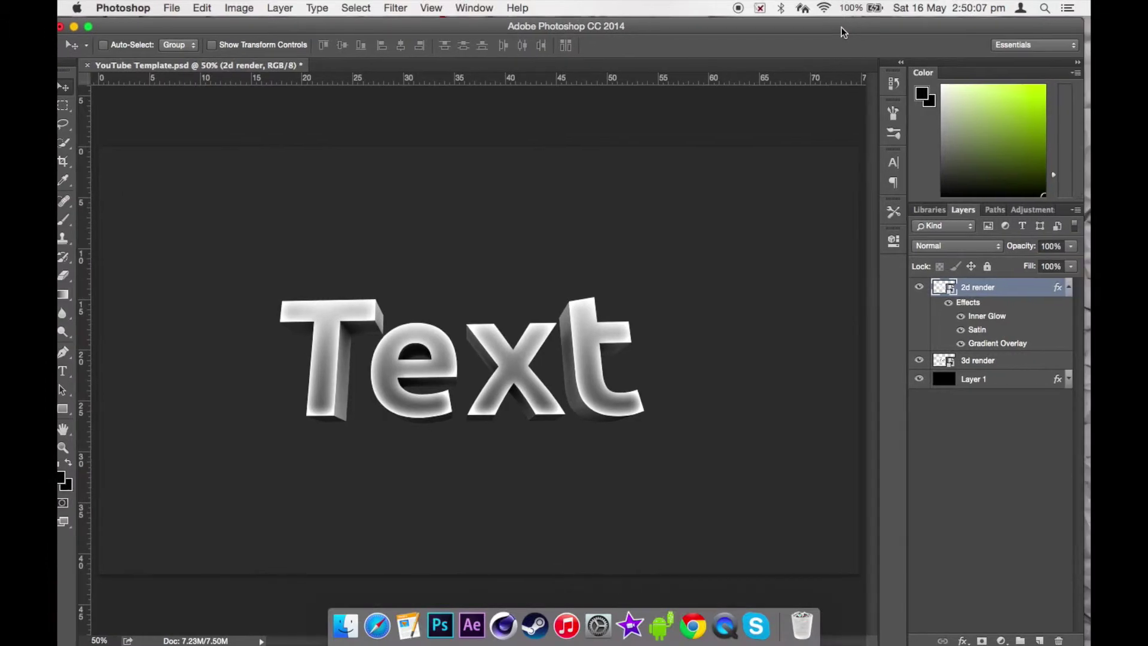
pyautogui.click(1069, 287)
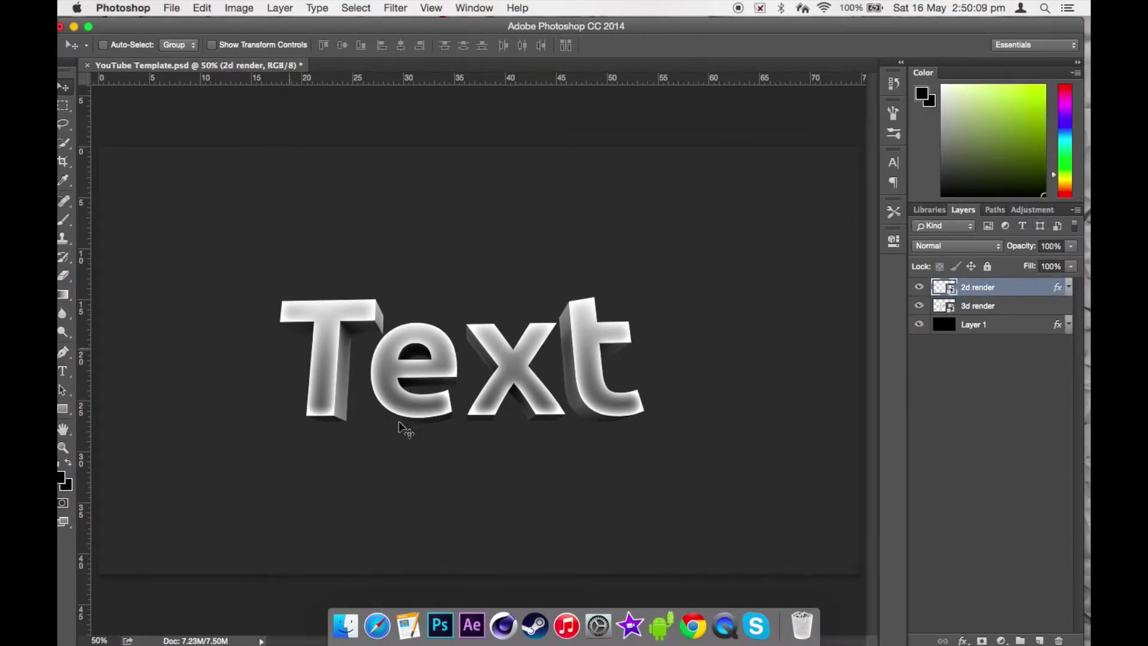
# - Open the 3d render's layer styles and enable Inner Glow instead of Inner Shadow
pyautogui.click(999, 307)
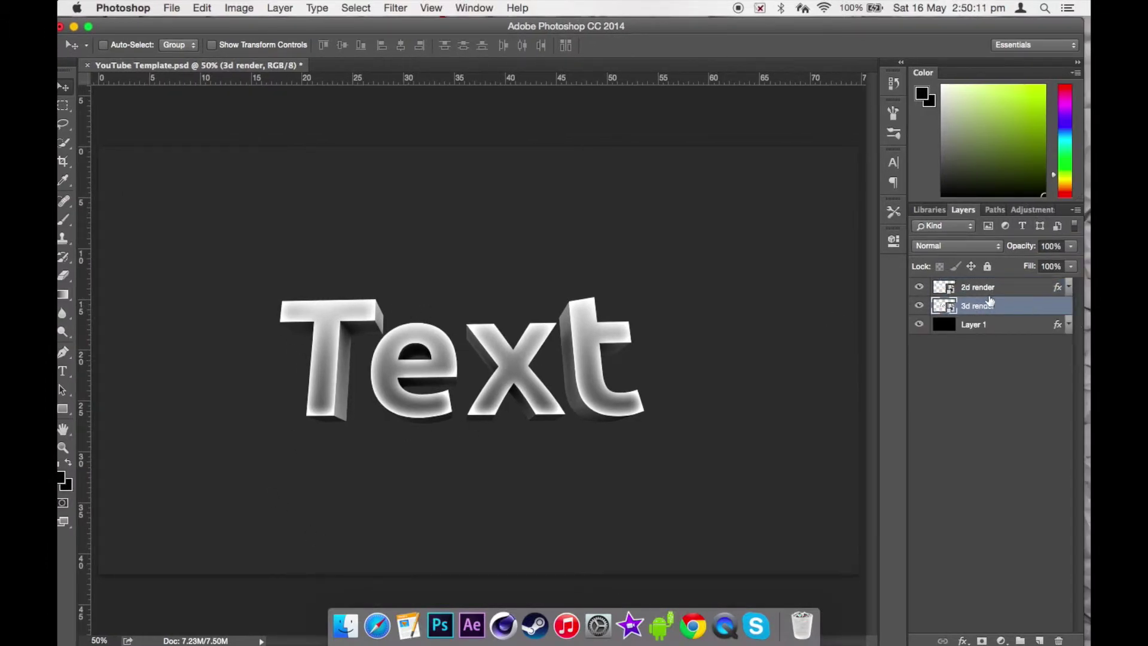
pyautogui.doubleClick(1020, 306)
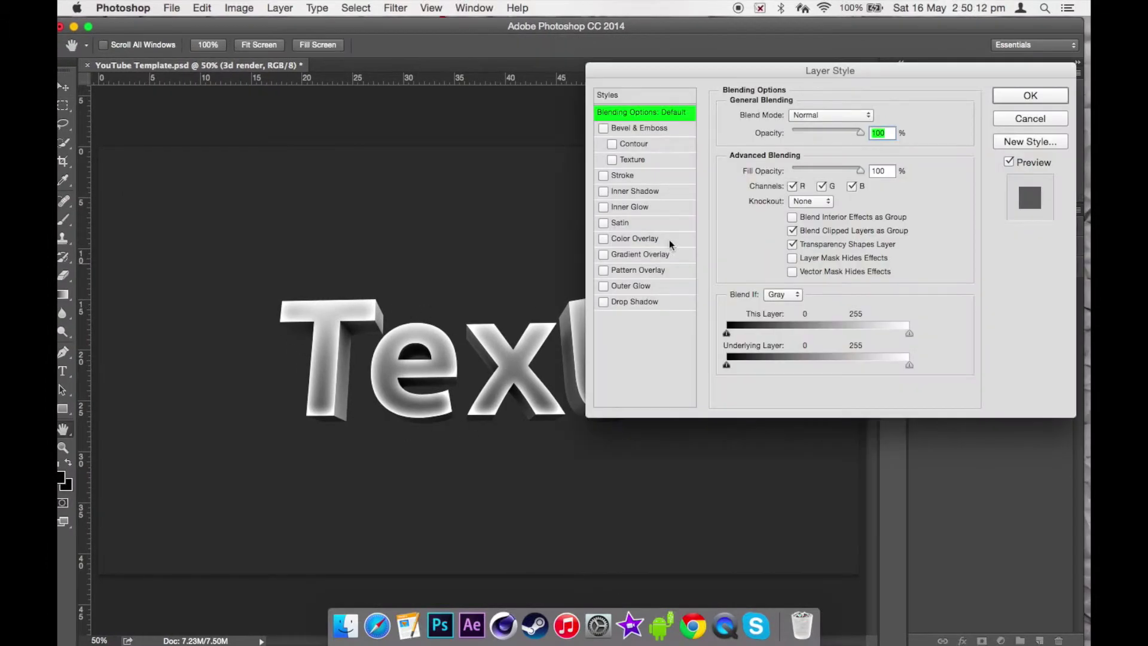
pyautogui.click(634, 191)
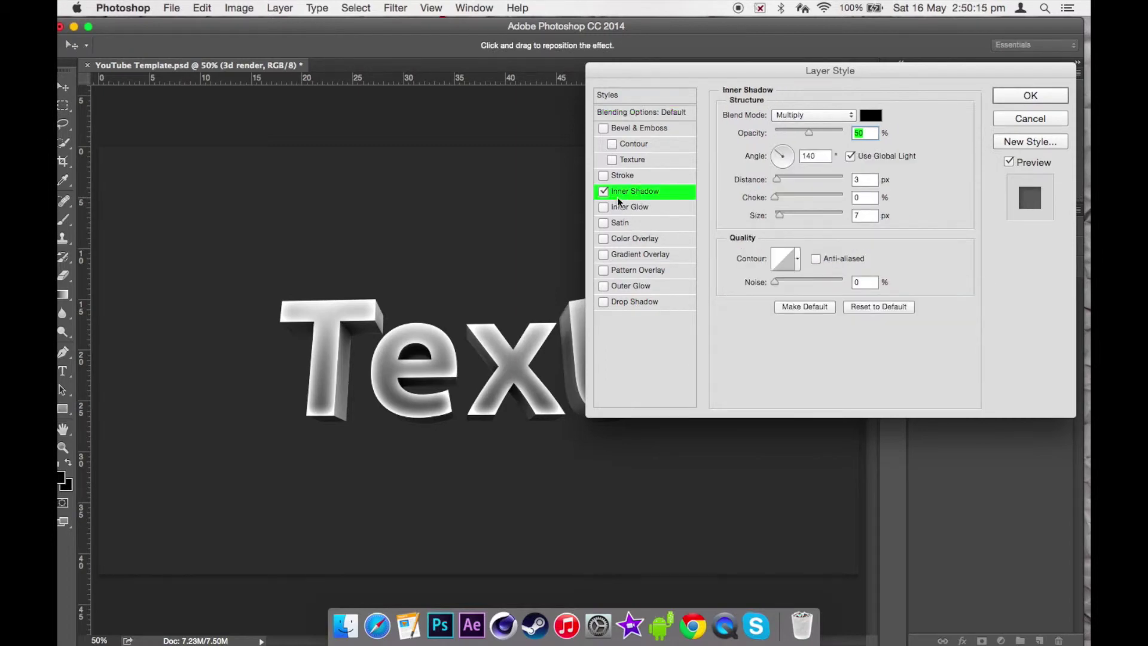
pyautogui.click(603, 191)
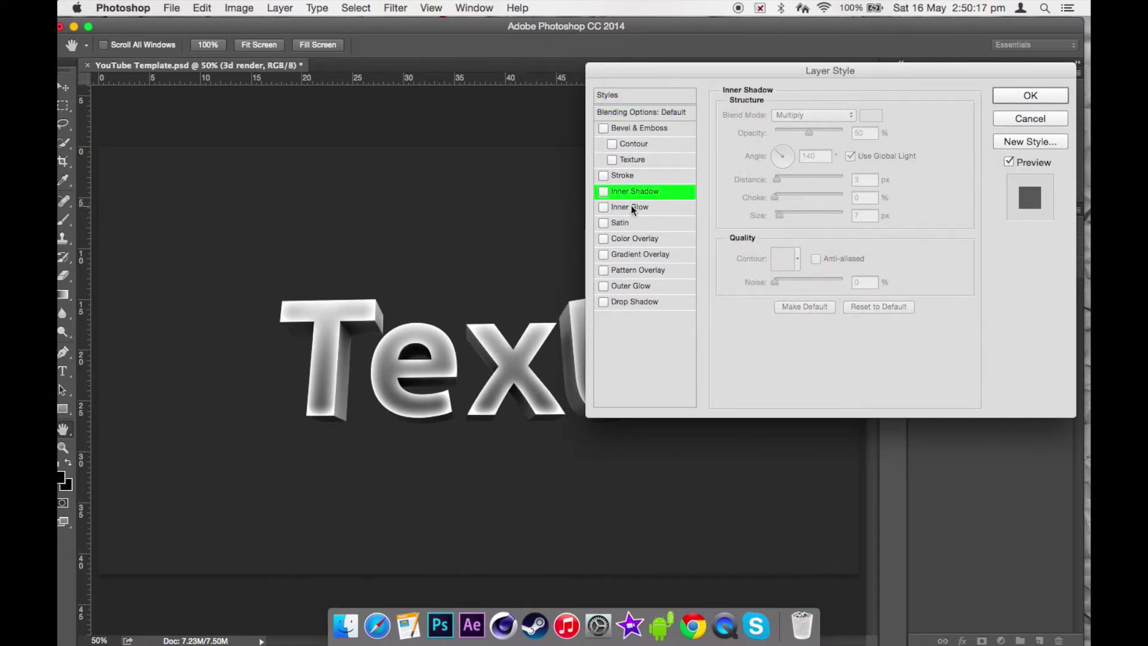
pyautogui.click(633, 207)
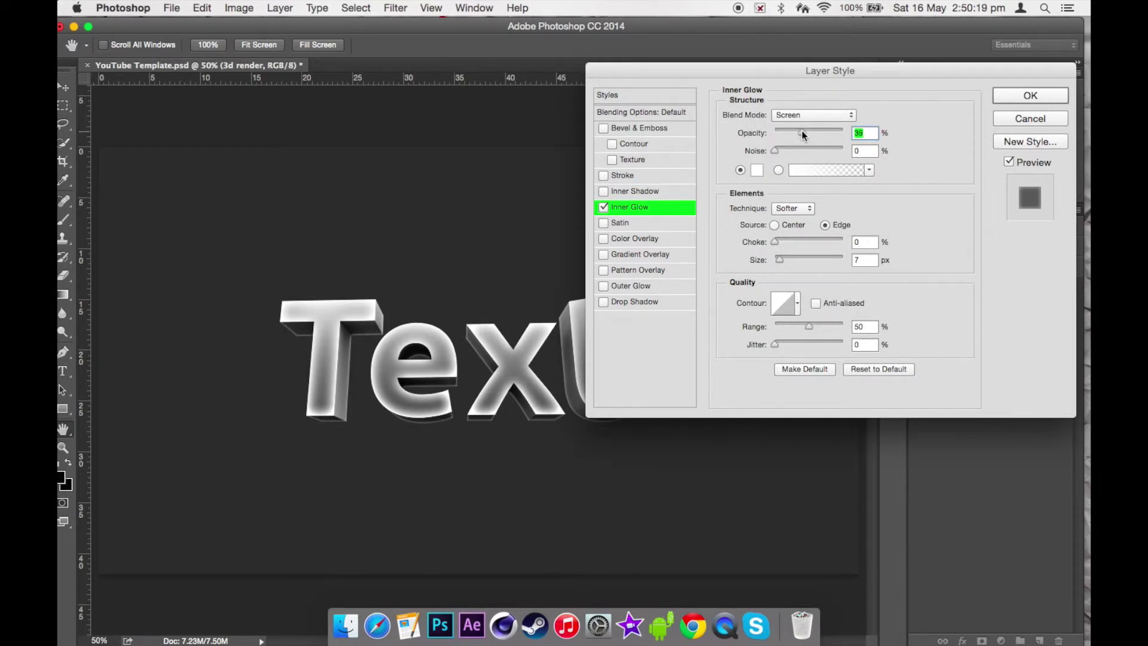
# - Adjust the inner glow to 8% choke, 24 px size and 20% opacity
pyautogui.moveTo(803, 135)
pyautogui.mouseDown()
pyautogui.moveTo(843, 136)
pyautogui.moveTo(809, 132)
pyautogui.mouseUp()
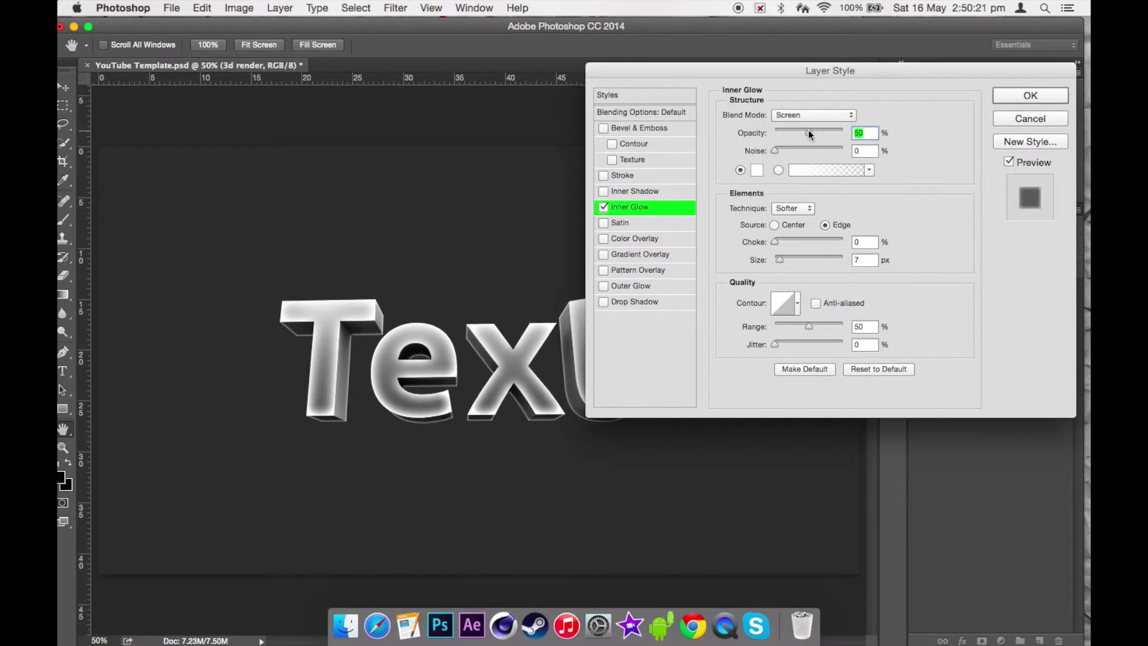
pyautogui.moveTo(785, 258); pyautogui.dragTo(788, 260)
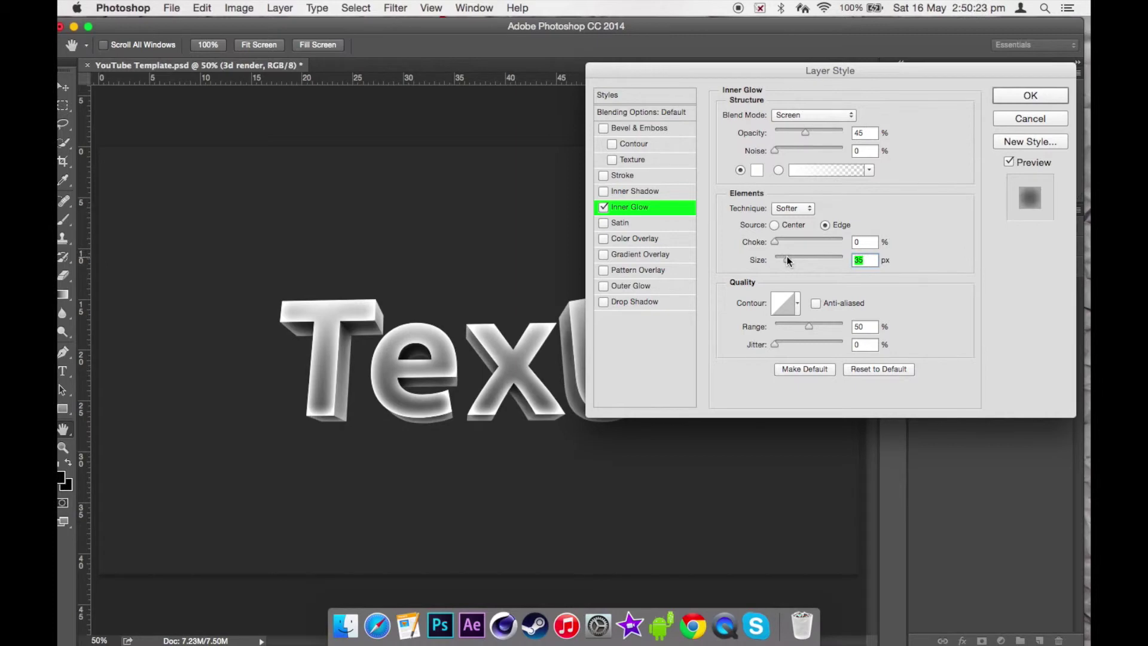
pyautogui.moveTo(785, 256); pyautogui.dragTo(781, 256)
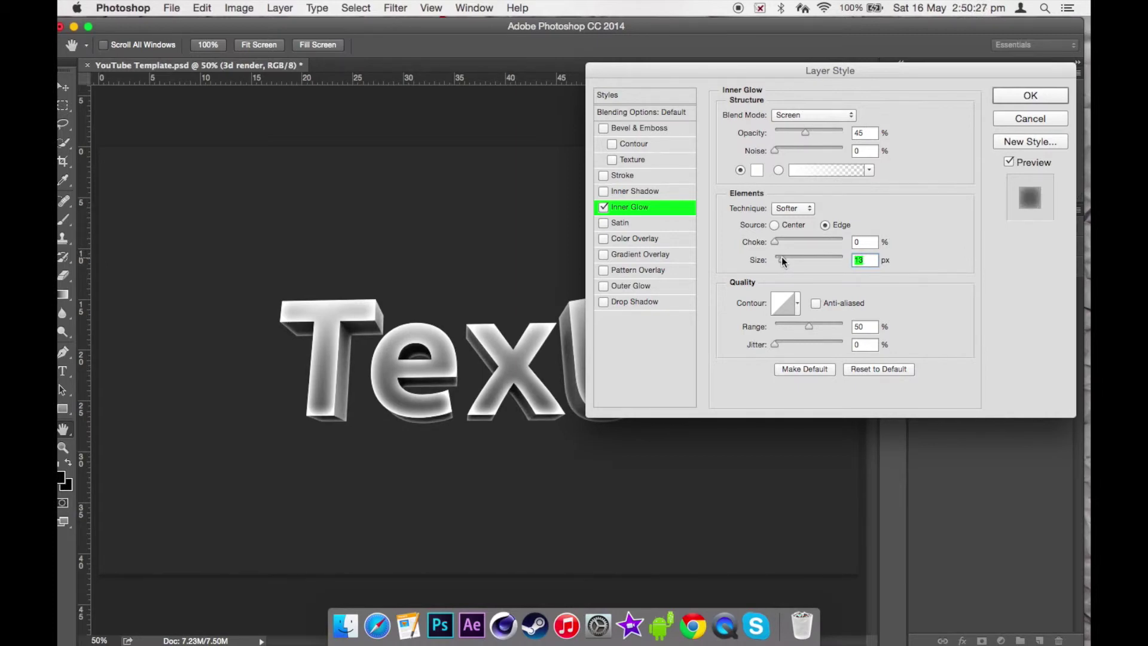
pyautogui.moveTo(776, 241); pyautogui.dragTo(785, 255)
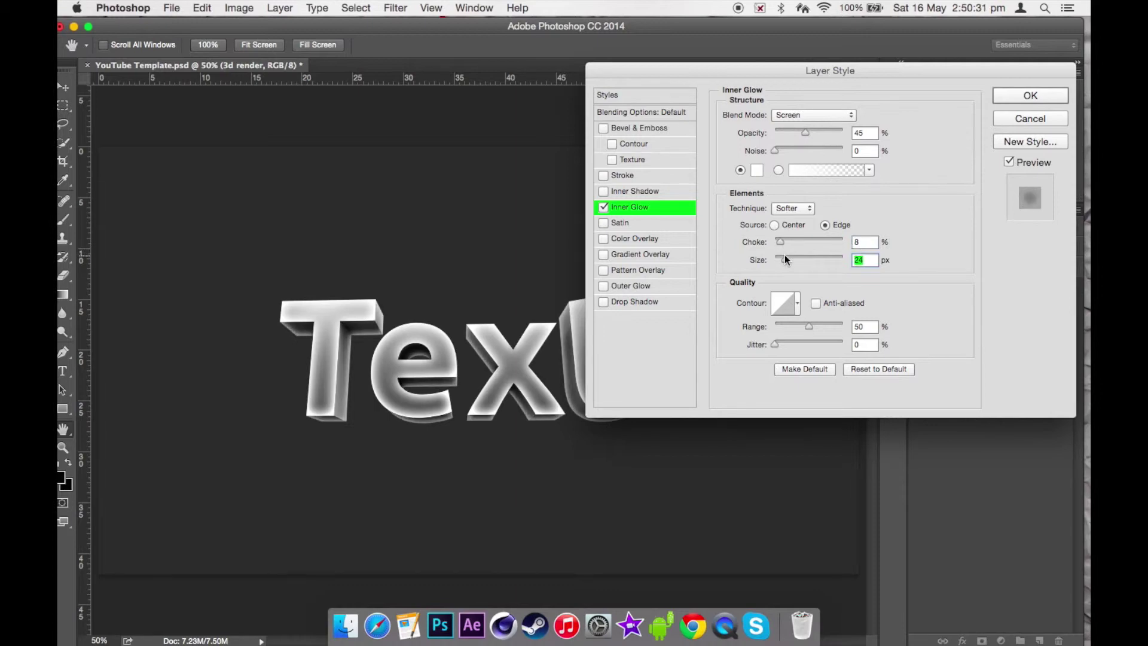
pyautogui.moveTo(806, 132); pyautogui.dragTo(793, 131)
# - Set the inner glow's blend mode to Normal after briefly trying Overlay
pyautogui.click(795, 116)
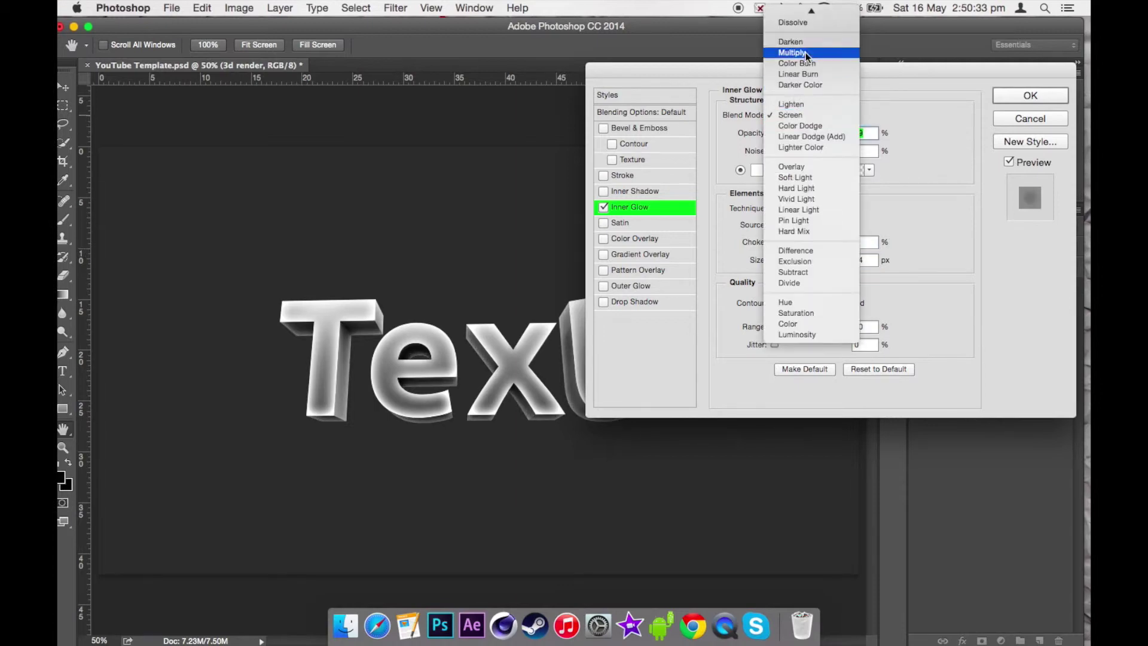
pyautogui.click(804, 13)
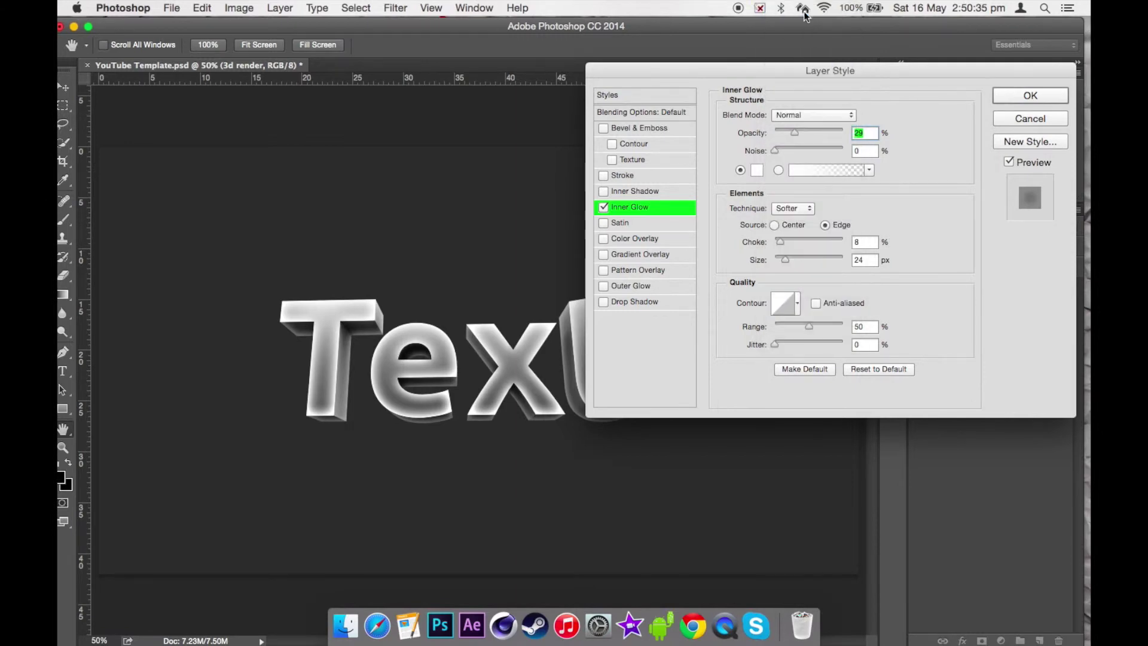
pyautogui.click(813, 116)
pyautogui.click(792, 269)
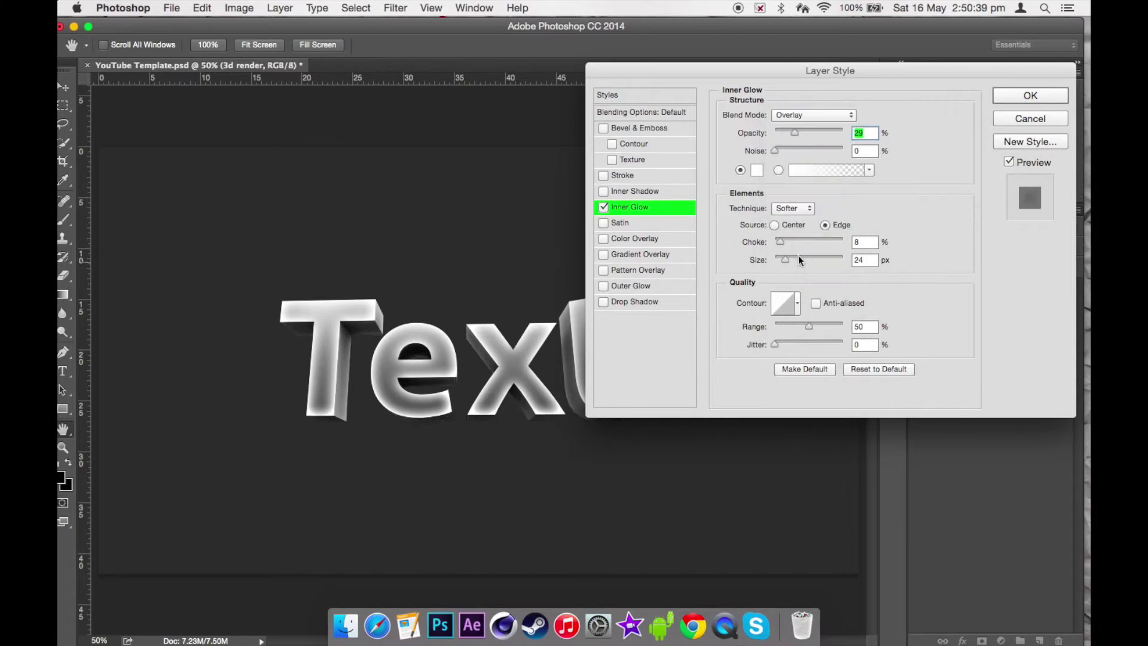
pyautogui.click(786, 111)
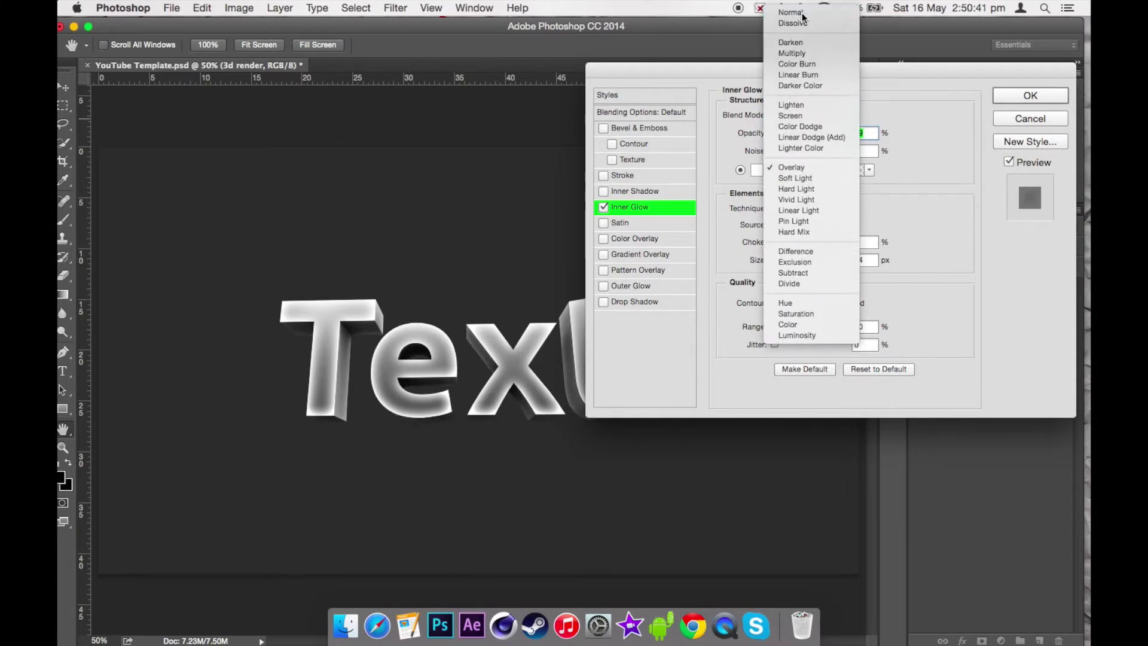
pyautogui.click(791, 10)
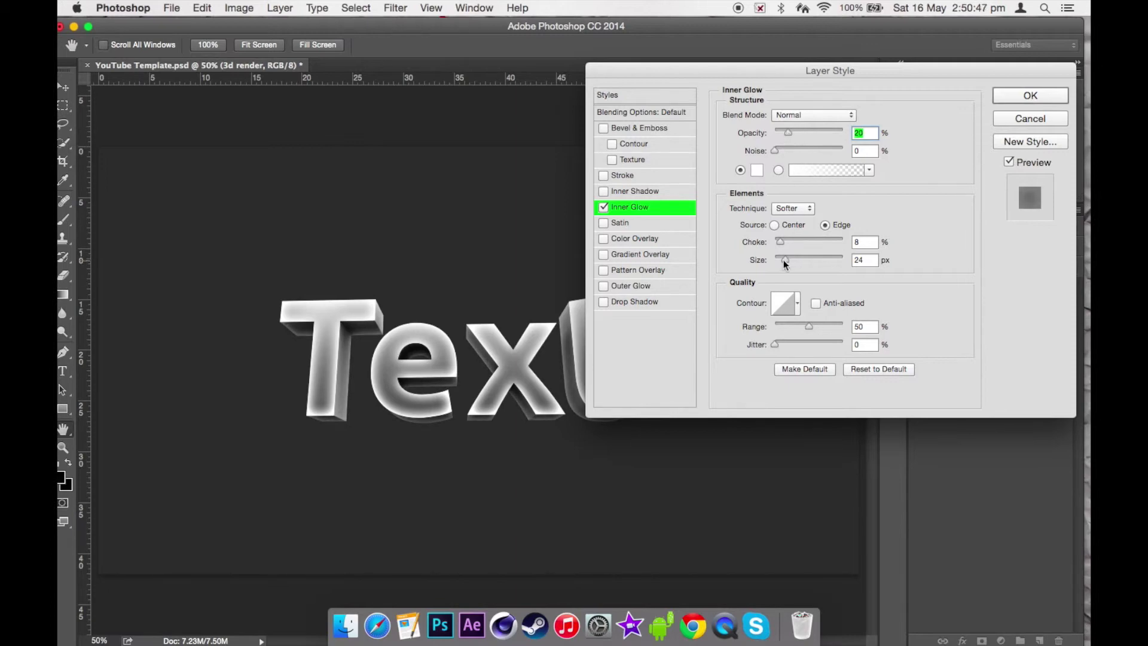
# - Widen the inner glow and add a Multiply Satin at about 50% opacity
pyautogui.moveTo(787, 262)
pyautogui.mouseDown()
pyautogui.moveTo(780, 246)
pyautogui.moveTo(761, 245)
pyautogui.moveTo(780, 243)
pyautogui.mouseUp()
pyautogui.click(634, 223)
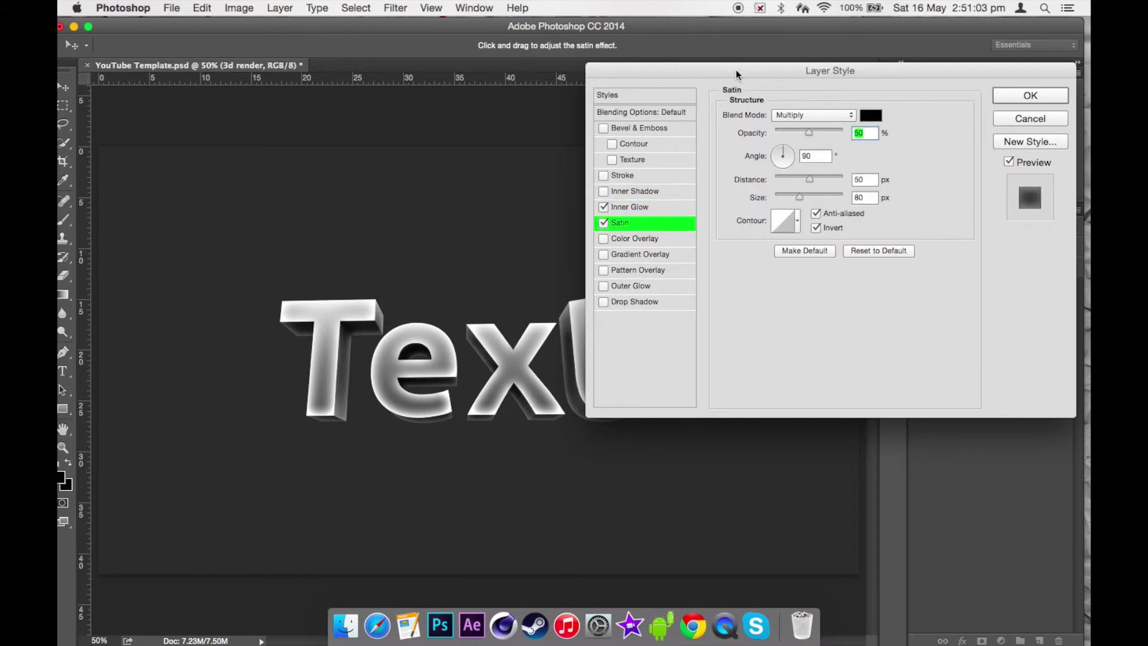
pyautogui.moveTo(736, 69); pyautogui.dragTo(772, 112)
pyautogui.moveTo(844, 174)
pyautogui.mouseDown()
pyautogui.moveTo(893, 175)
pyautogui.moveTo(844, 171)
pyautogui.mouseUp()
pyautogui.moveTo(799, 112); pyautogui.dragTo(877, 346)
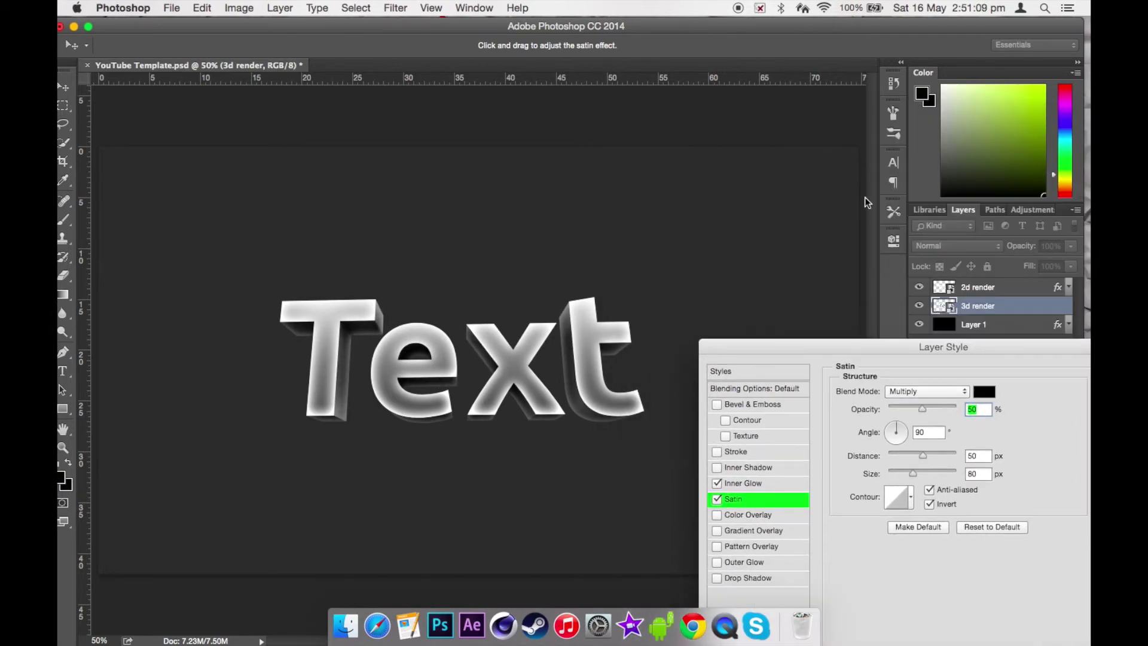
# - Lower the satin opacity slightly, apply the layer style, and collapse the effects list
pyautogui.moveTo(793, 349); pyautogui.dragTo(485, 200)
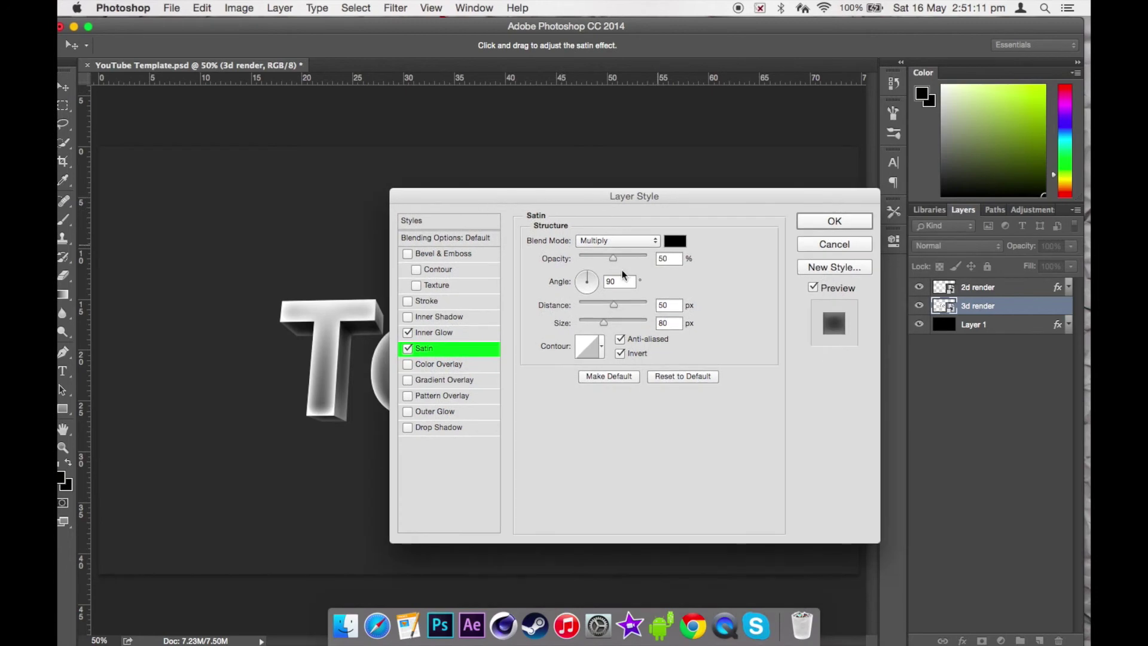
pyautogui.moveTo(613, 258); pyautogui.dragTo(608, 257)
pyautogui.click(836, 222)
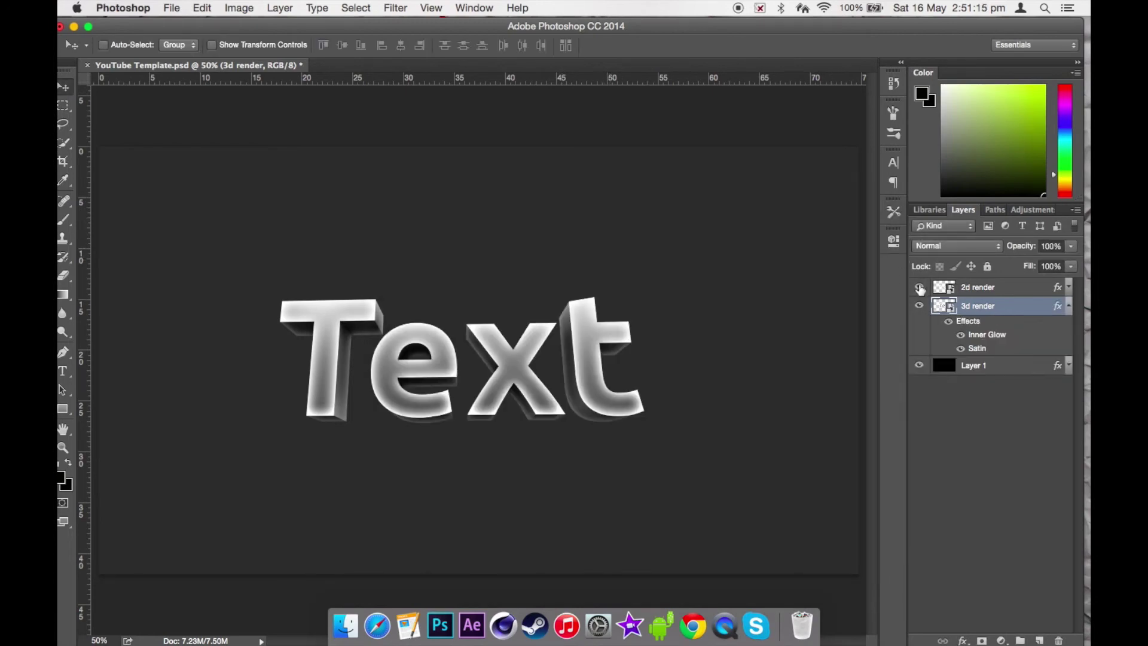
pyautogui.click(1070, 306)
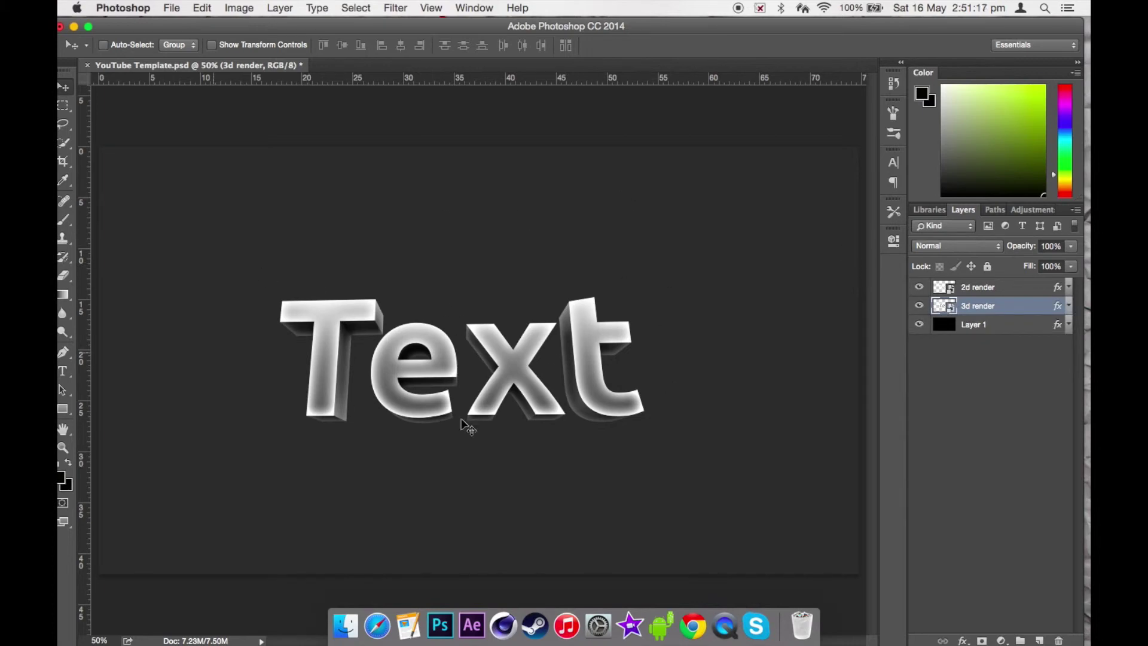
# - Duplicate both renders, hide the copies' effects, and merge them into a layer named 'before'
pyautogui.keyDown('shift'); pyautogui.click(996, 290); pyautogui.keyUp('shift')
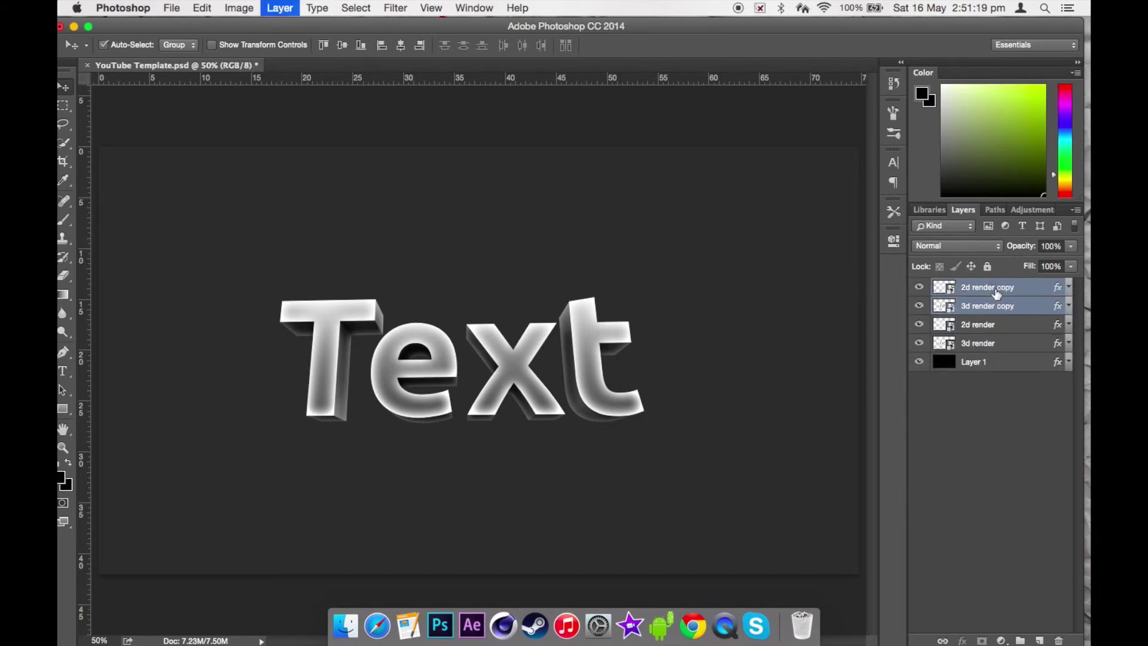
pyautogui.press('super+j')
pyautogui.click(1070, 306)
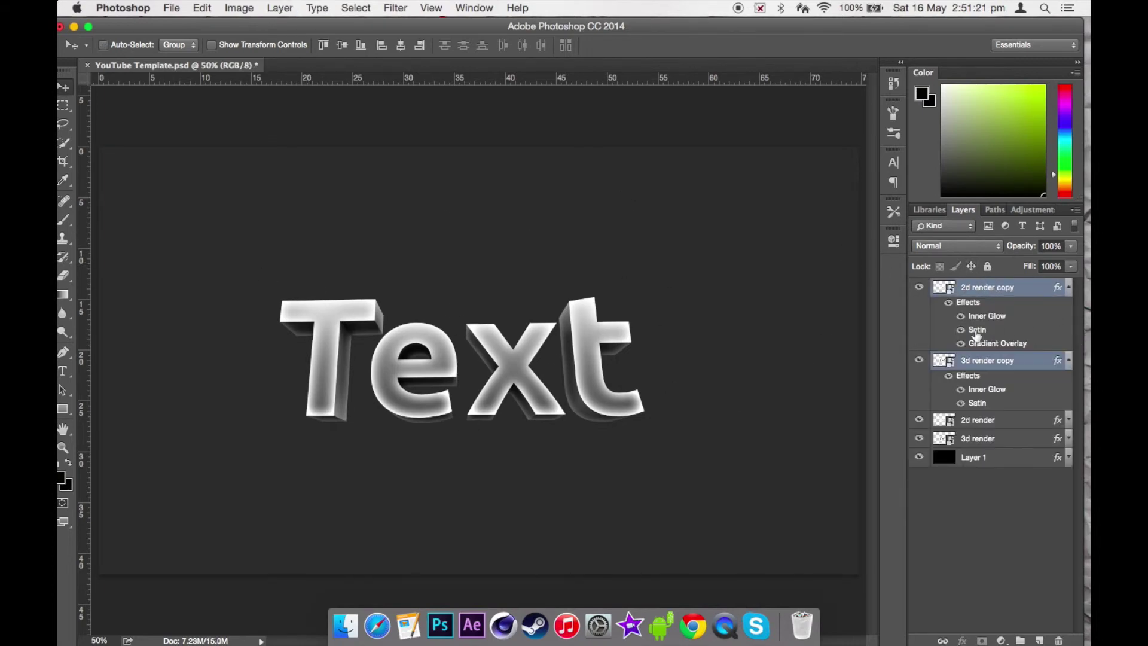
pyautogui.click(950, 377)
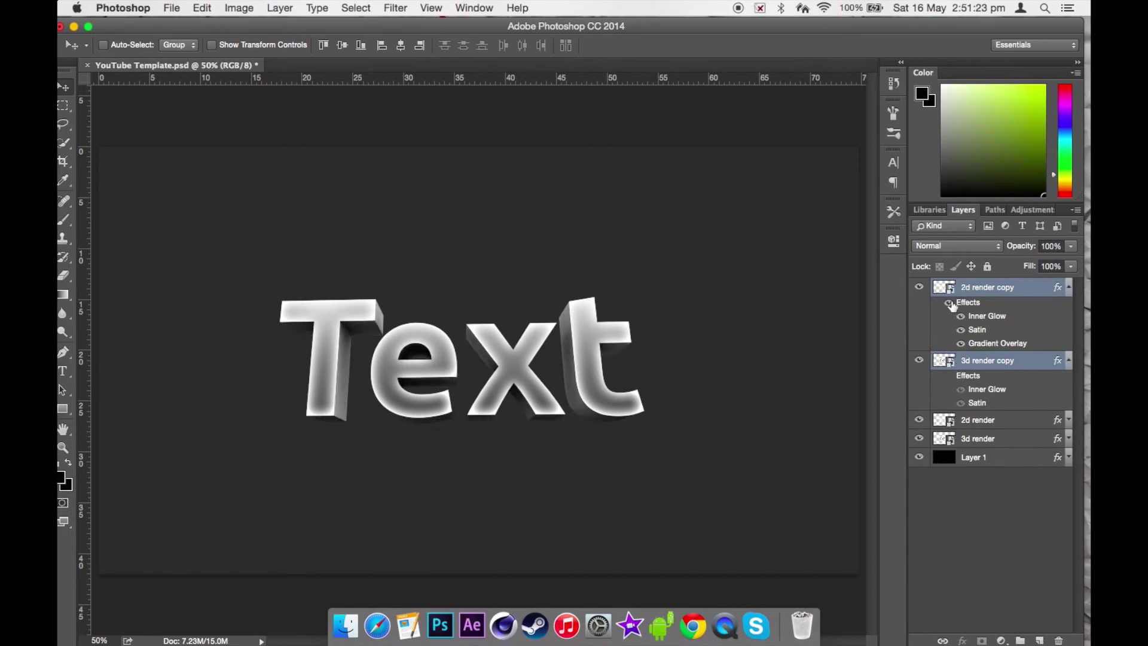
pyautogui.click(949, 303)
pyautogui.click(1070, 361)
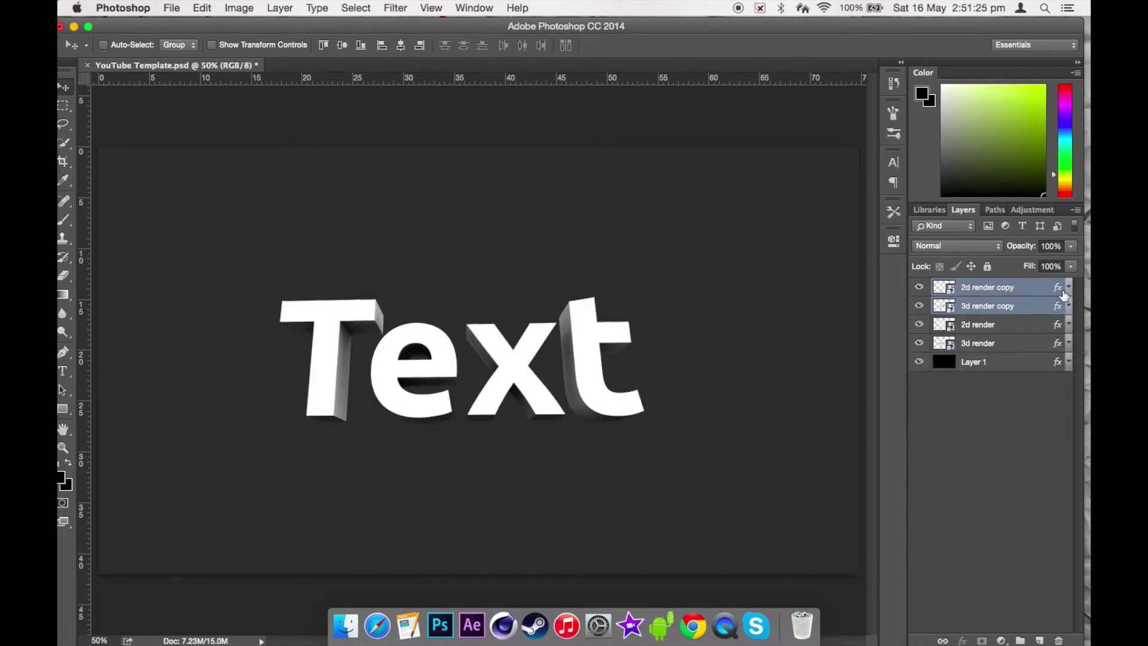
pyautogui.press('super+e')
pyautogui.doubleClick(993, 288)
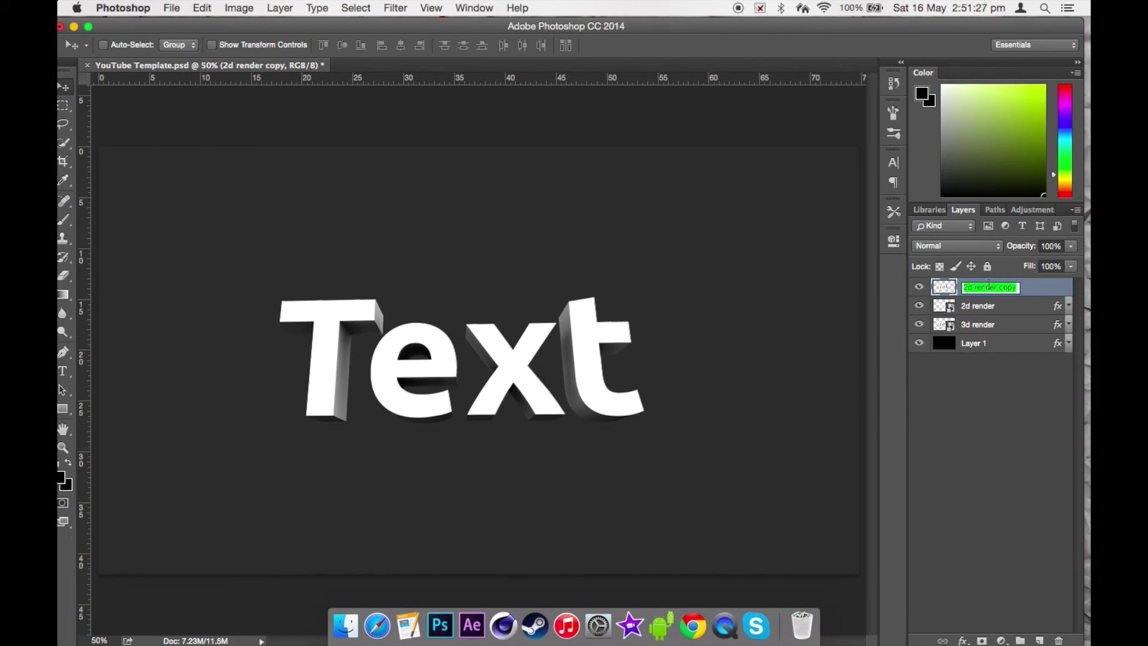
pyautogui.write('before')
pyautogui.press('Return')
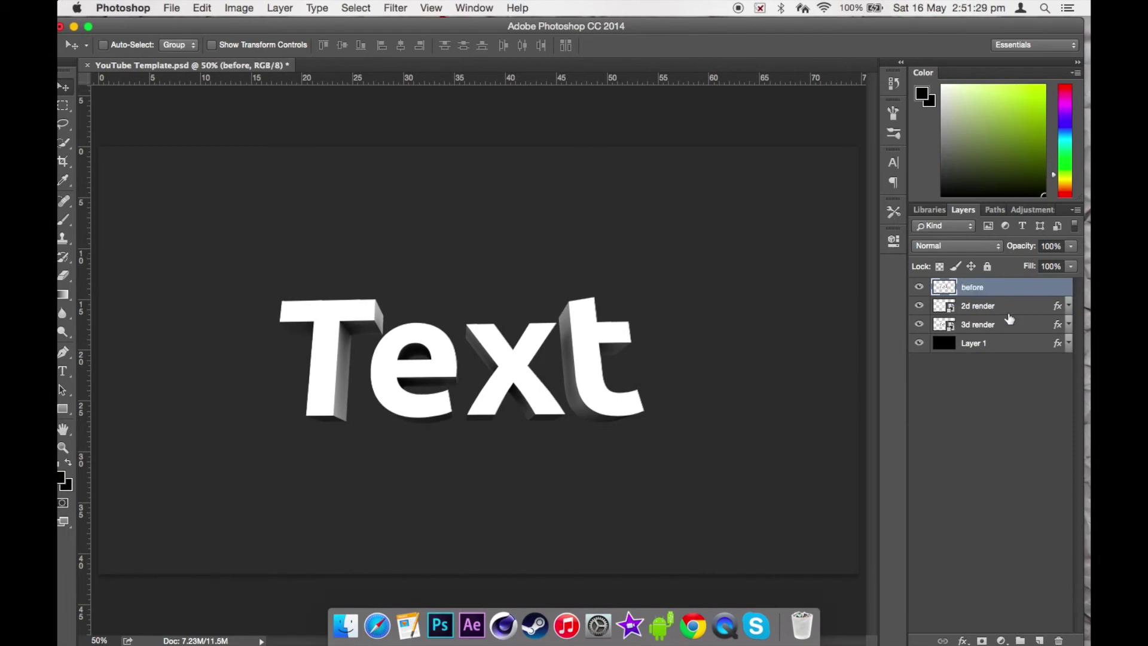
# - Merge the styled originals into a layer named 'after' and move it above 'before'
pyautogui.click(993, 307)
pyautogui.keyDown('shift'); pyautogui.click(997, 325); pyautogui.keyUp('shift')
pyautogui.press('super+e')
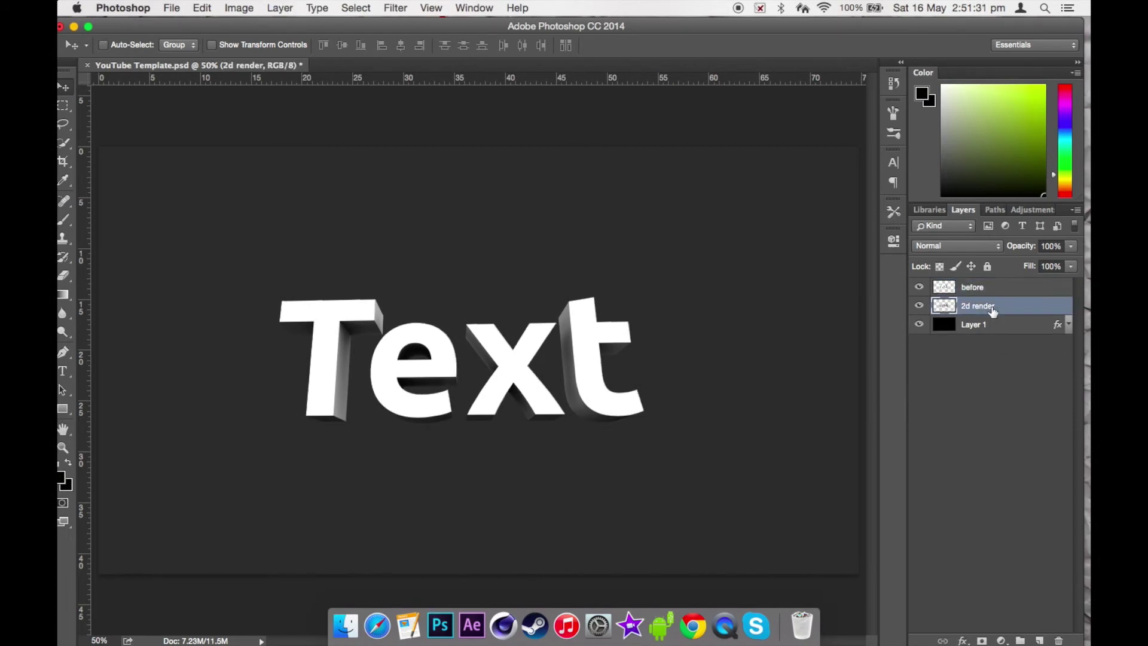
pyautogui.doubleClick(990, 307)
pyautogui.write('after')
pyautogui.press('Return')
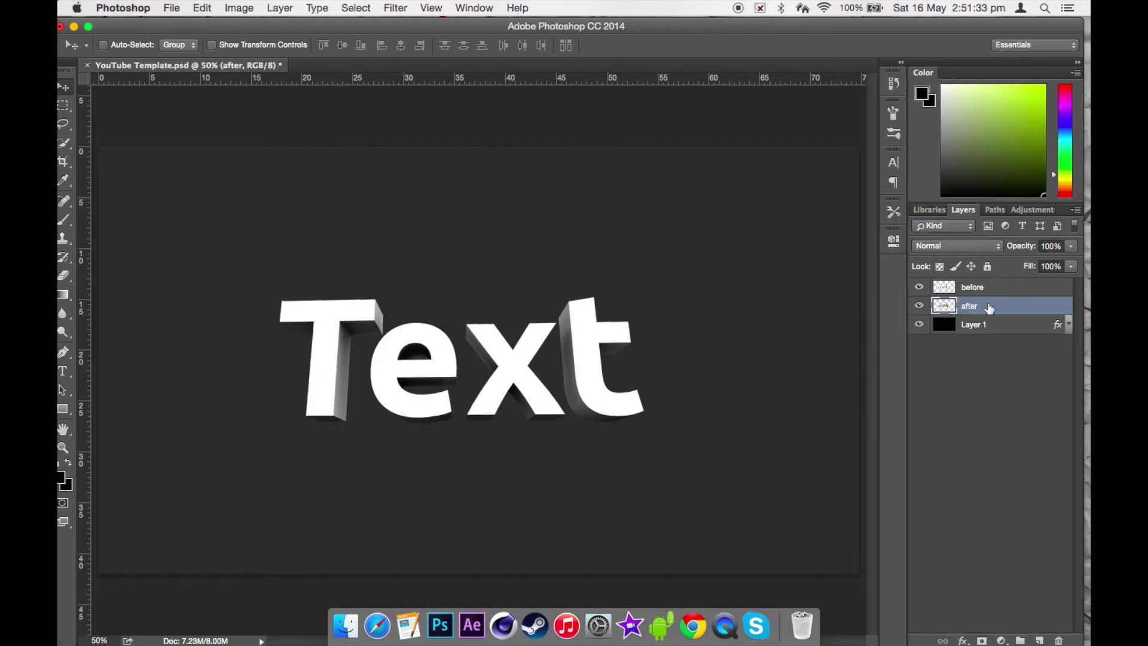
pyautogui.moveTo(990, 308); pyautogui.dragTo(994, 290)
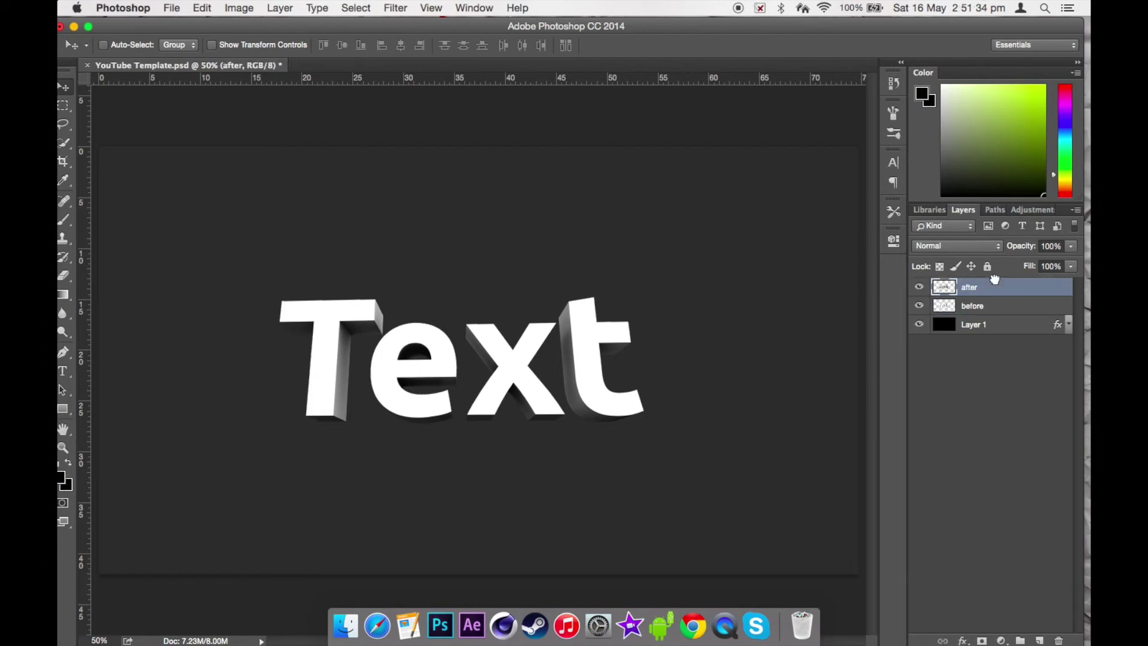
# - Toggle the 'after' layer's visibility repeatedly to compare the two versions
pyautogui.click(921, 288)
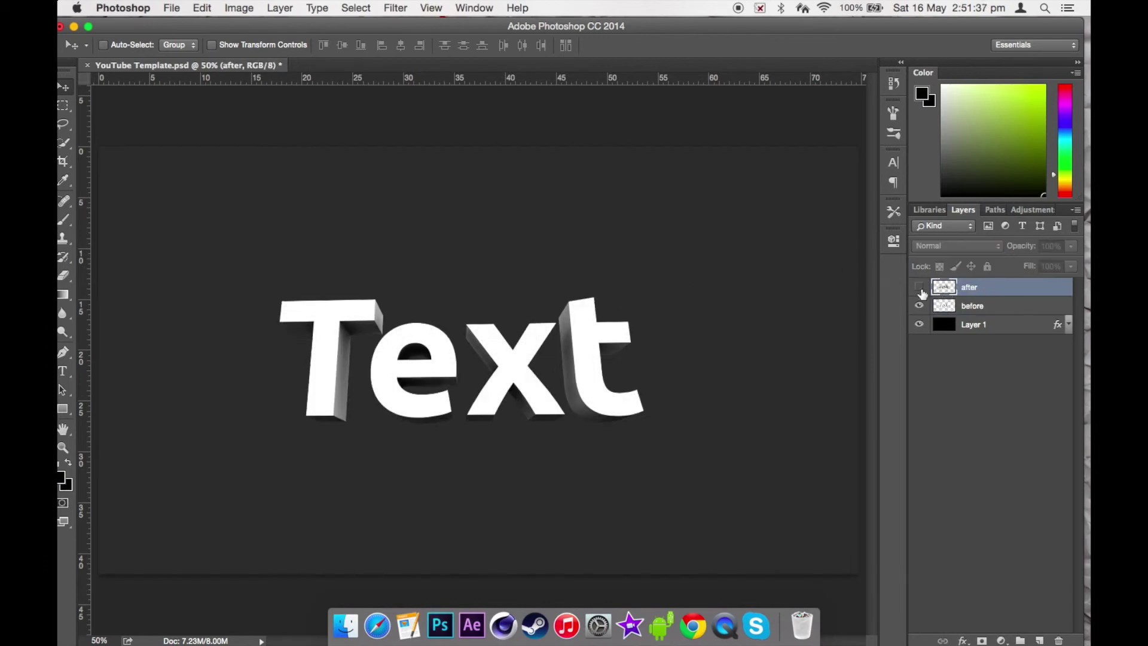
pyautogui.click(921, 289)
pyautogui.click(921, 288)
pyautogui.click(921, 289)
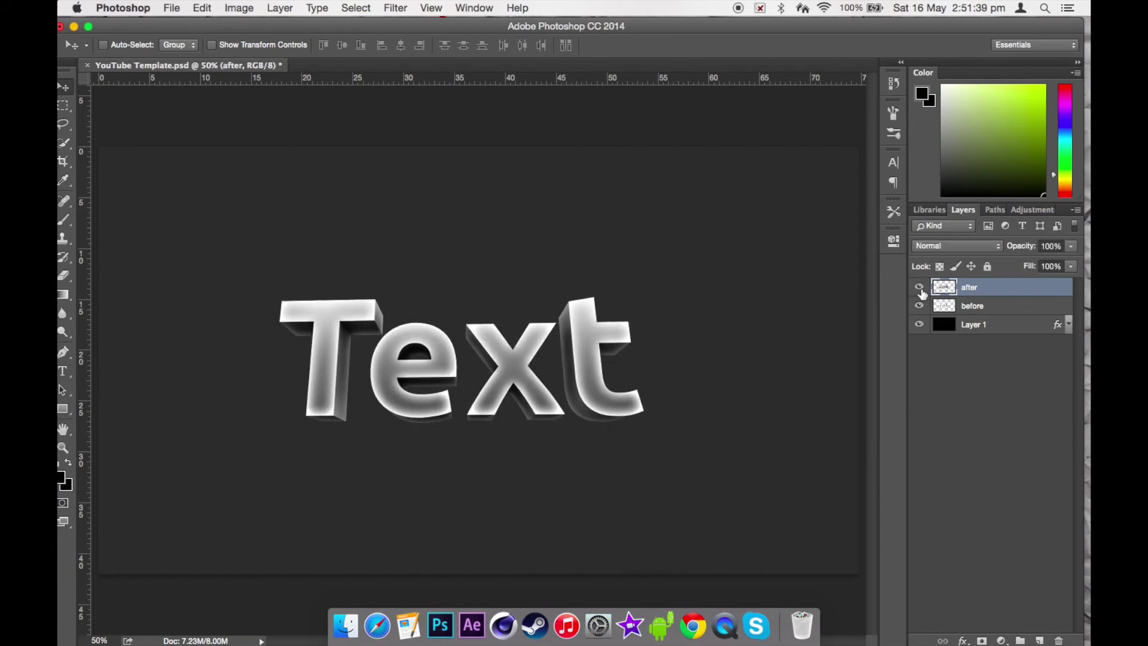
pyautogui.click(921, 289)
pyautogui.click(921, 289)
pyautogui.click(921, 289)
pyautogui.click(921, 289)
pyautogui.click(921, 289)
pyautogui.click(921, 289)
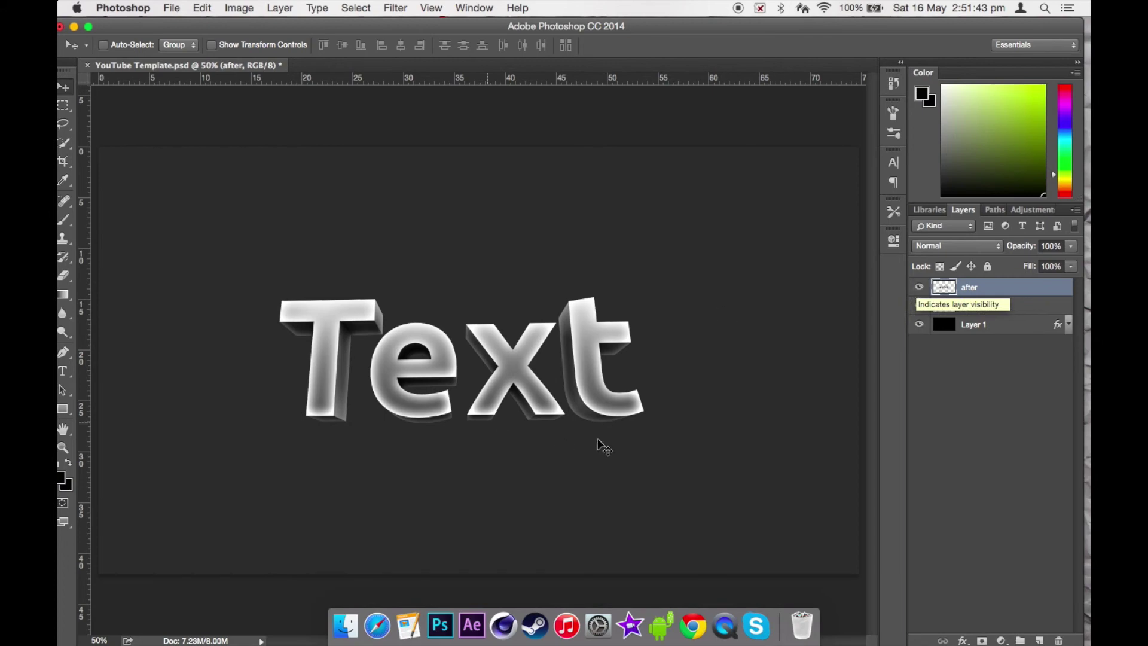
# - Position the styled text below the plain text and align both as a before/after pair
pyautogui.moveTo(519, 374); pyautogui.dragTo(639, 379)
pyautogui.moveTo(573, 360); pyautogui.dragTo(452, 509)
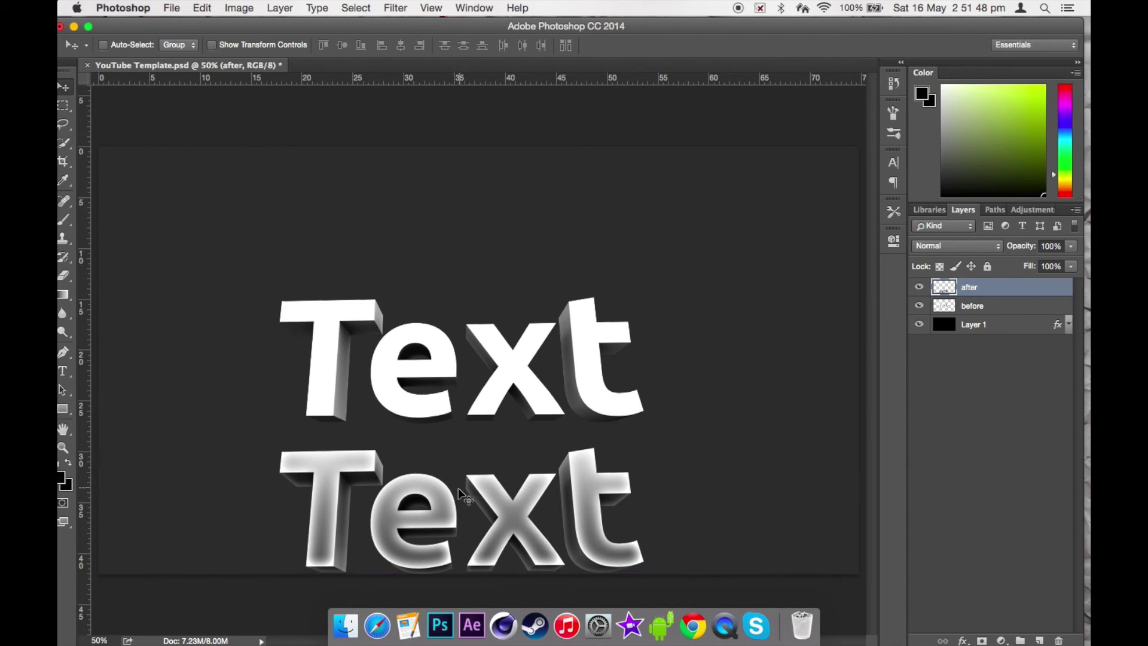
pyautogui.keyDown('shift'); pyautogui.click(1023, 310); pyautogui.keyUp('shift')
pyautogui.moveTo(417, 430); pyautogui.dragTo(436, 339)
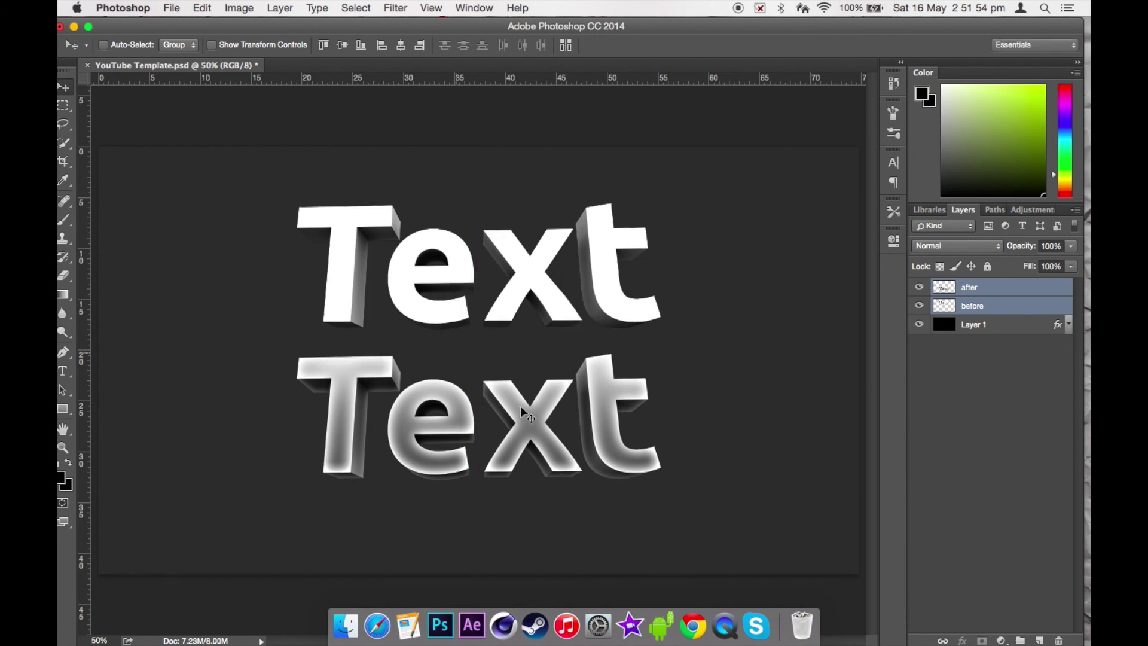
pyautogui.click(973, 307)
pyautogui.moveTo(661, 412)
pyautogui.mouseDown()
pyautogui.moveTo(663, 402)
pyautogui.moveTo(661, 431)
pyautogui.mouseUp()
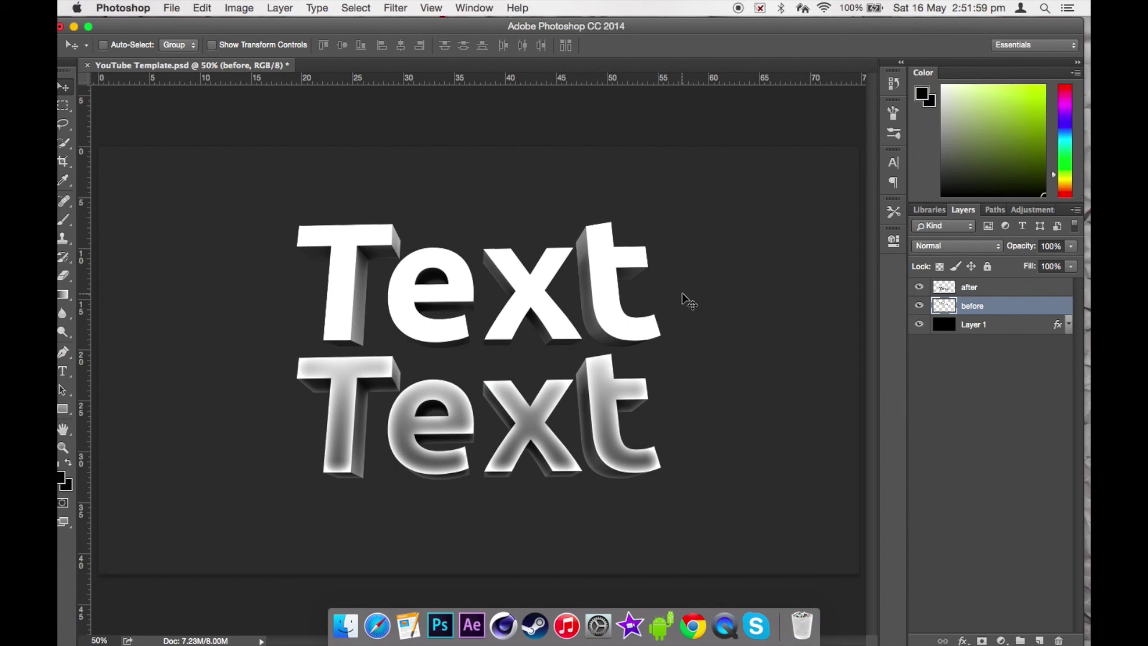